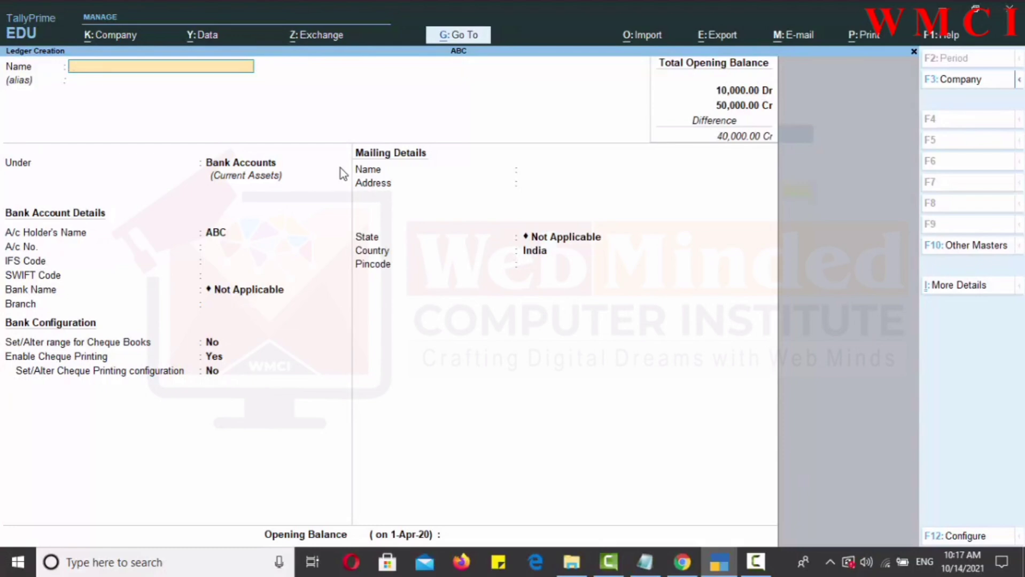
Name the new ledger Plant and Machinery, leave its alias blank, and place it under the Fixed Assets group.
{"action": "key", "text": "alt+Tab"}
{"action": "type", "text": "Plant and Machinery"}
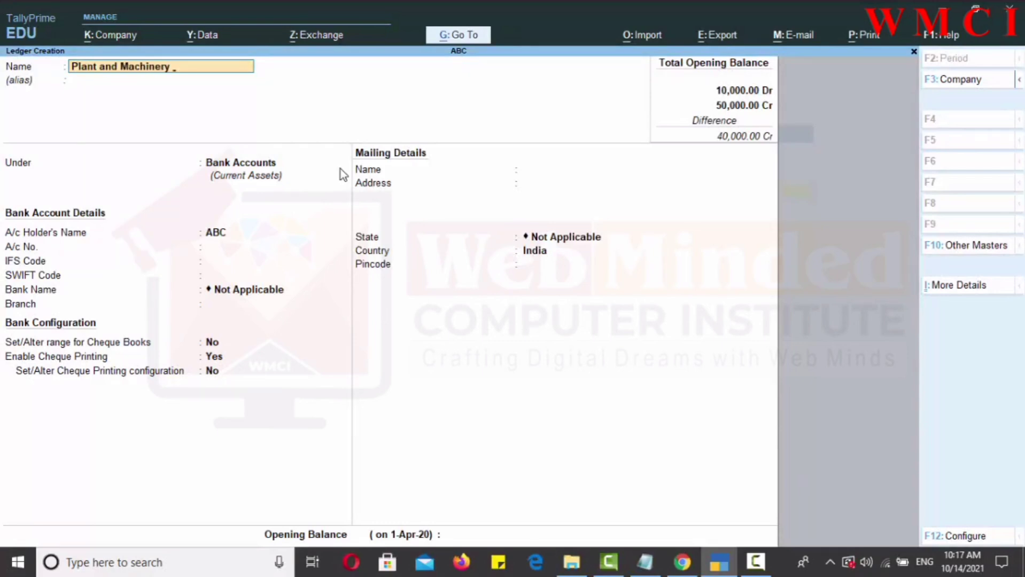
{"action": "key", "text": "Return"}
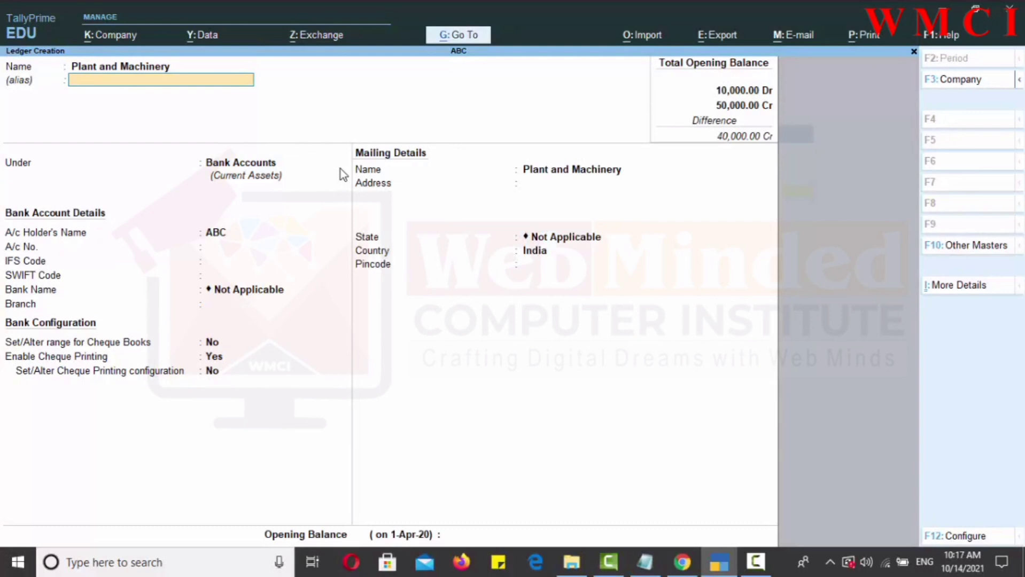
{"action": "key", "text": "Return"}
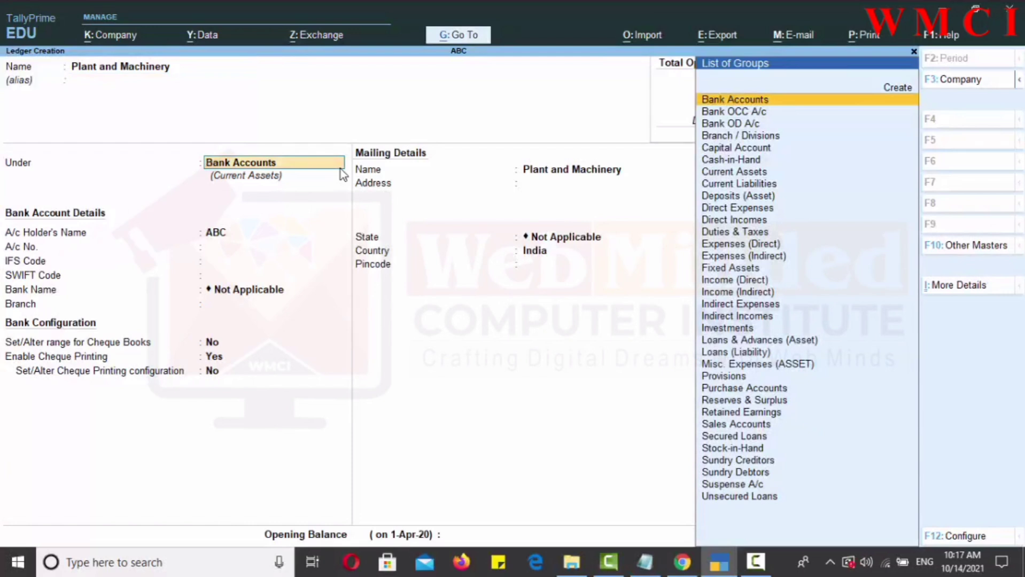
{"action": "type", "text": "F"}
{"action": "key", "text": "BackSpace"}
{"action": "type", "text": "F"}
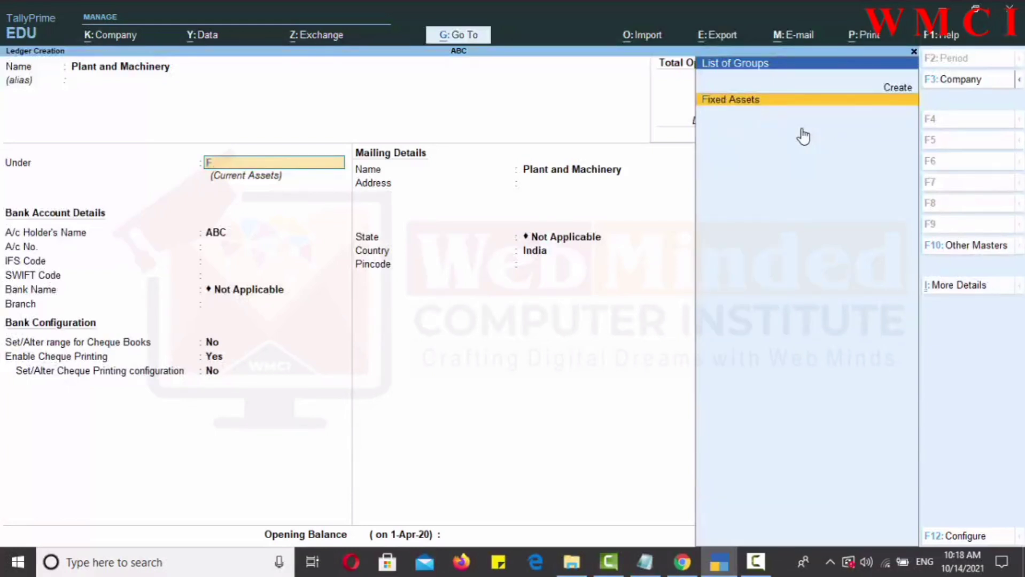
{"action": "key", "text": "Return"}
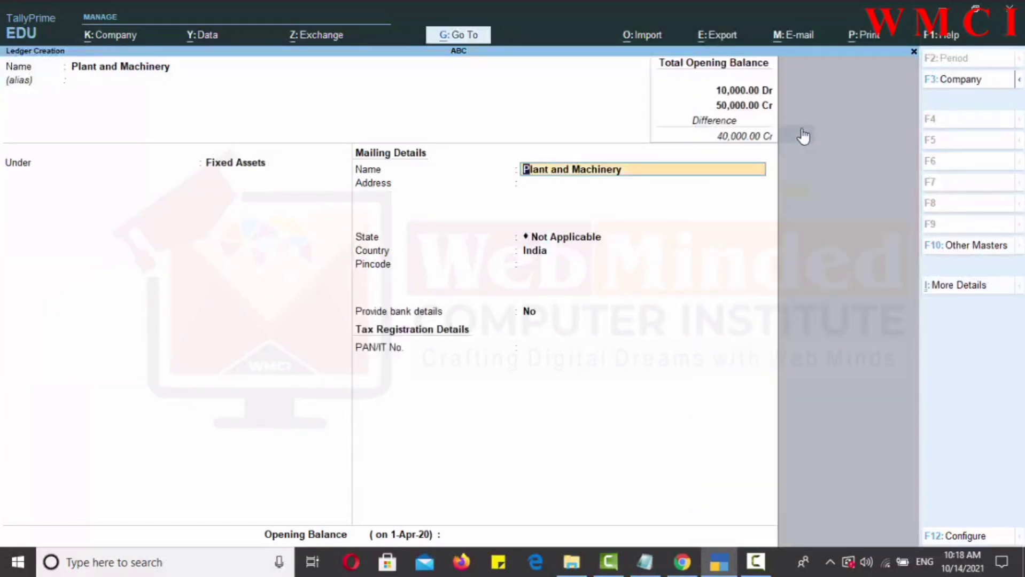
Keep the default mailing, bank and tax details for Plant and Machinery and set its opening balance to 40,000 Dr.
{"action": "key", "text": "Return"}
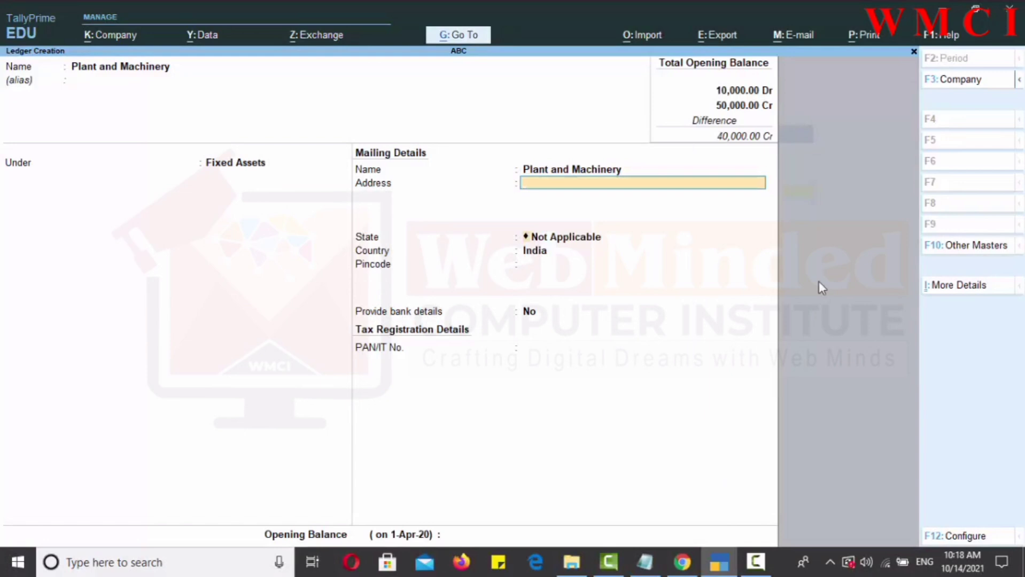
{"action": "key", "text": "Return"}
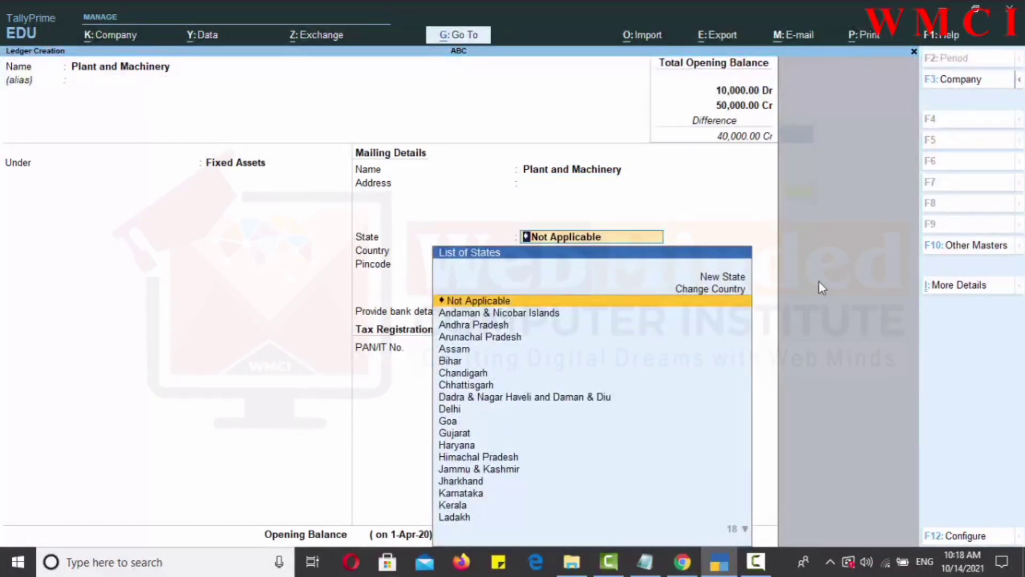
{"action": "key", "text": "Return"}
{"action": "key", "text": "Return"}
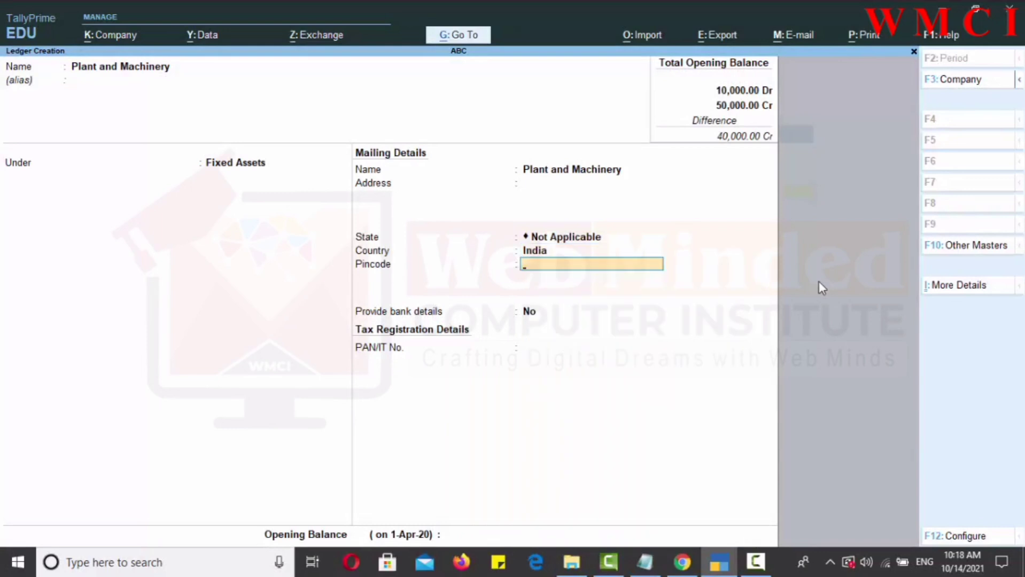
{"action": "key", "text": "Return"}
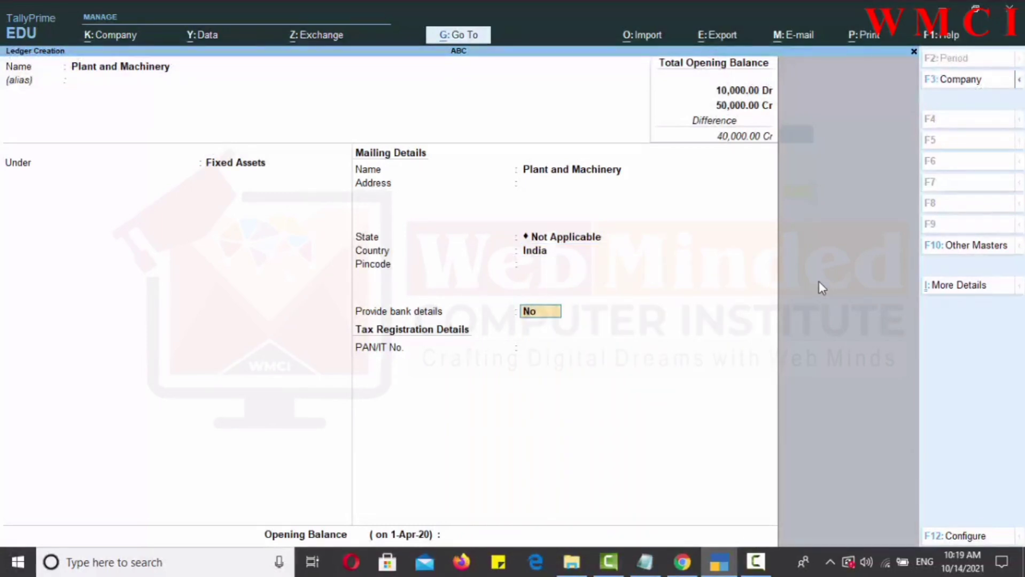
{"action": "key", "text": "Return"}
{"action": "key", "text": "Return"}
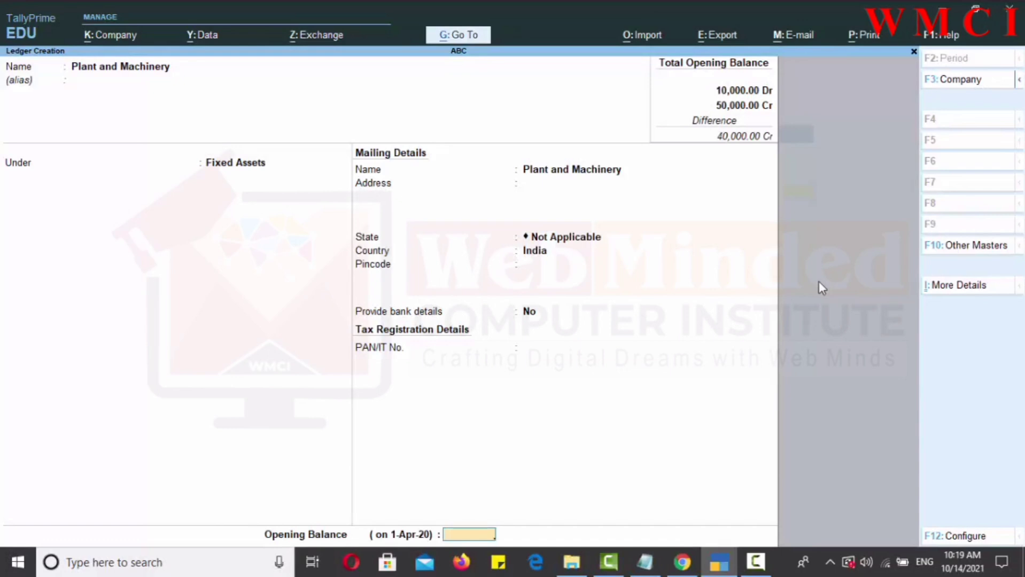
{"action": "type", "text": "40000"}
{"action": "key", "text": "Return"}
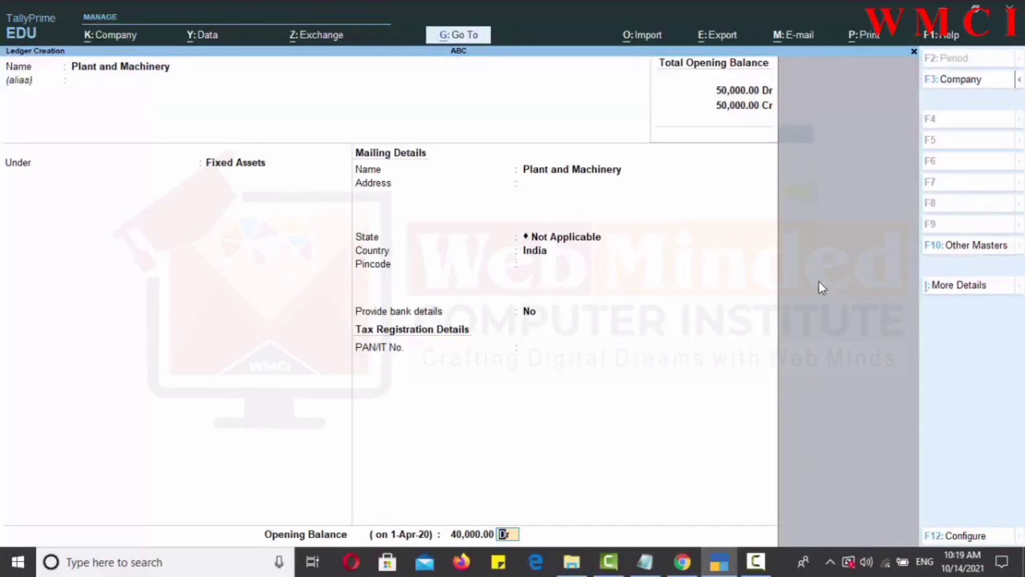
{"action": "key", "text": "Return"}
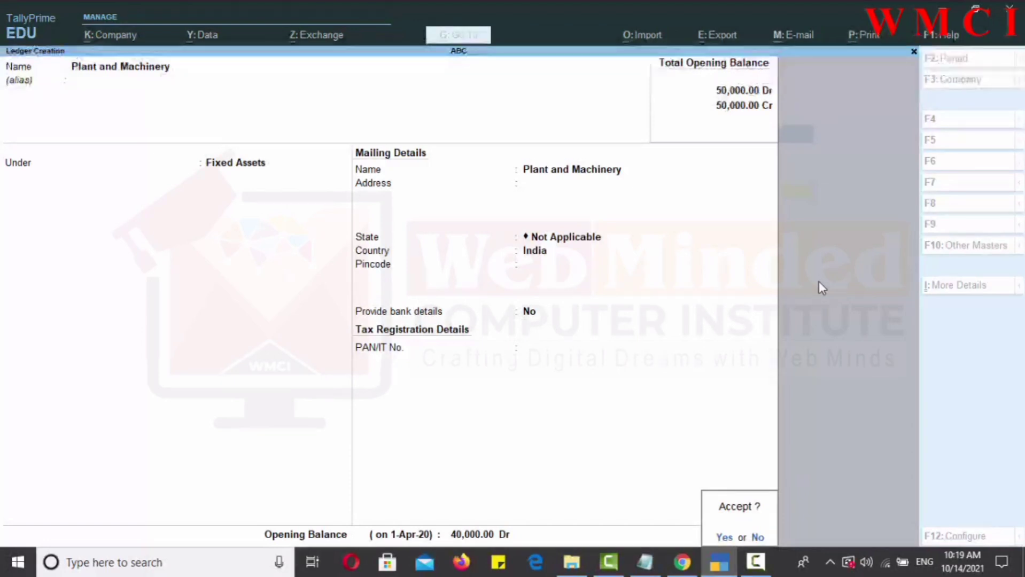
Decline acceptance once to recheck all fields of the Plant and Machinery ledger, and save it unchanged.
{"action": "key", "text": "n"}
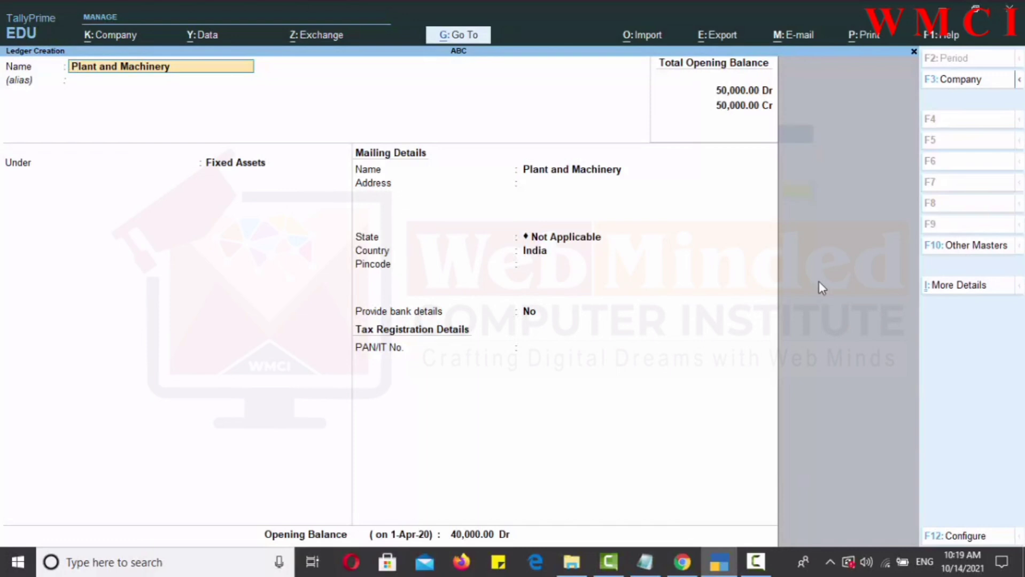
{"action": "key", "text": "Return"}
{"action": "key", "text": "Return"}
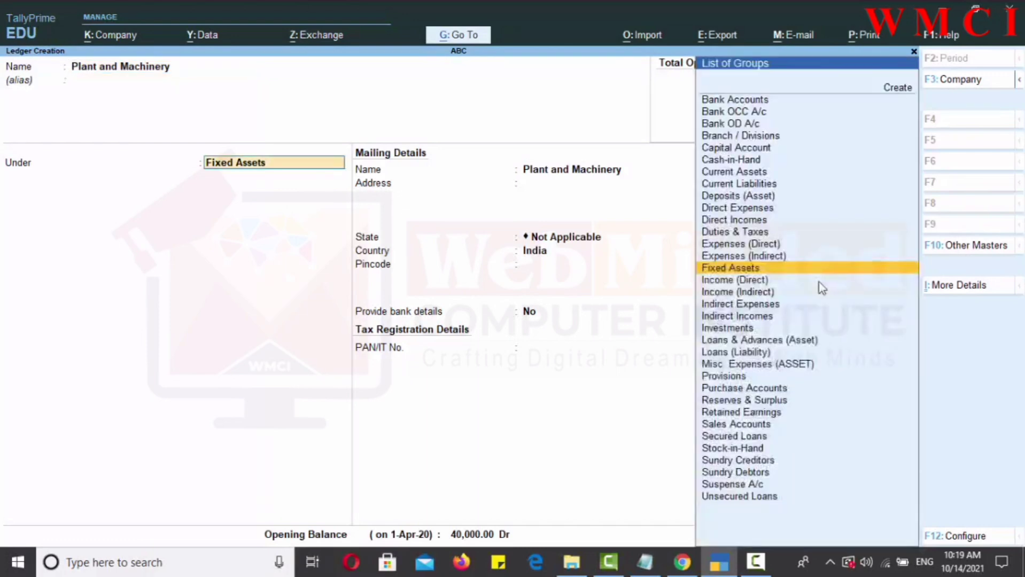
{"action": "key", "text": "Return"}
{"action": "key", "text": "Return"}
{"action": "key", "text": "Return"}
{"action": "key", "text": "Return"}
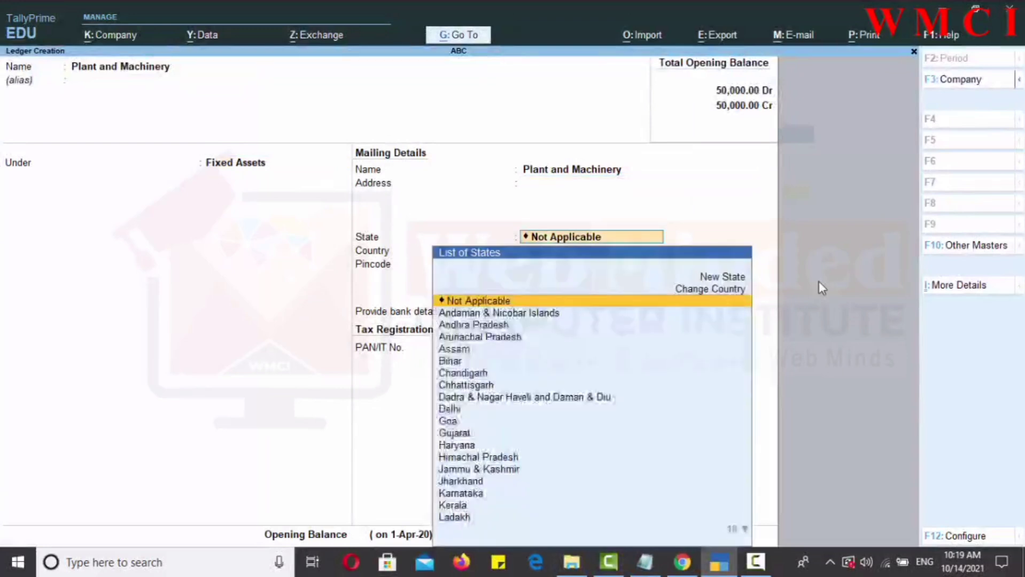
{"action": "key", "text": "Return"}
{"action": "key", "text": "Return"}
{"action": "key", "text": "Return"}
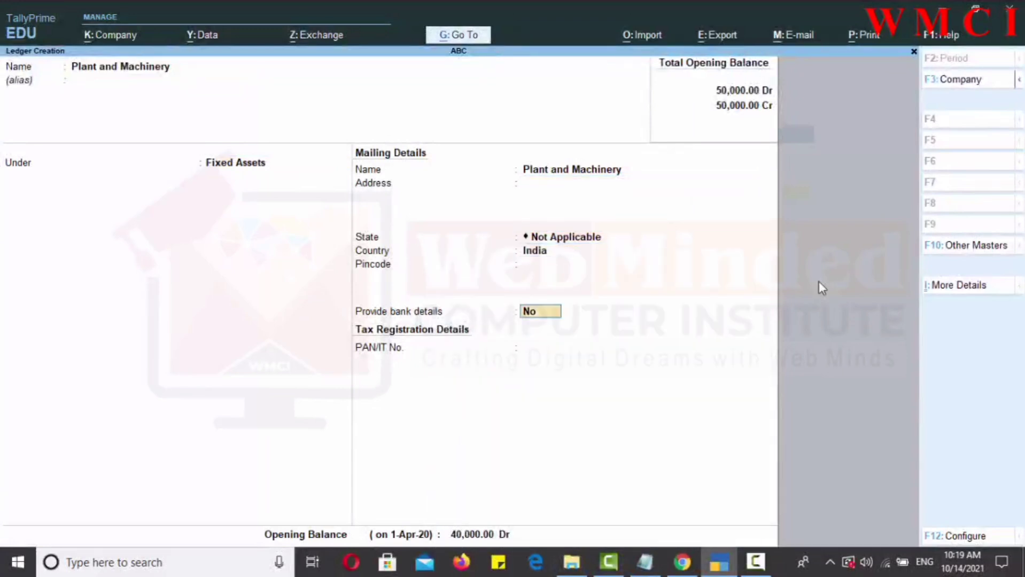
{"action": "key", "text": "Return"}
{"action": "key", "text": "Return"}
{"action": "key", "text": "Return"}
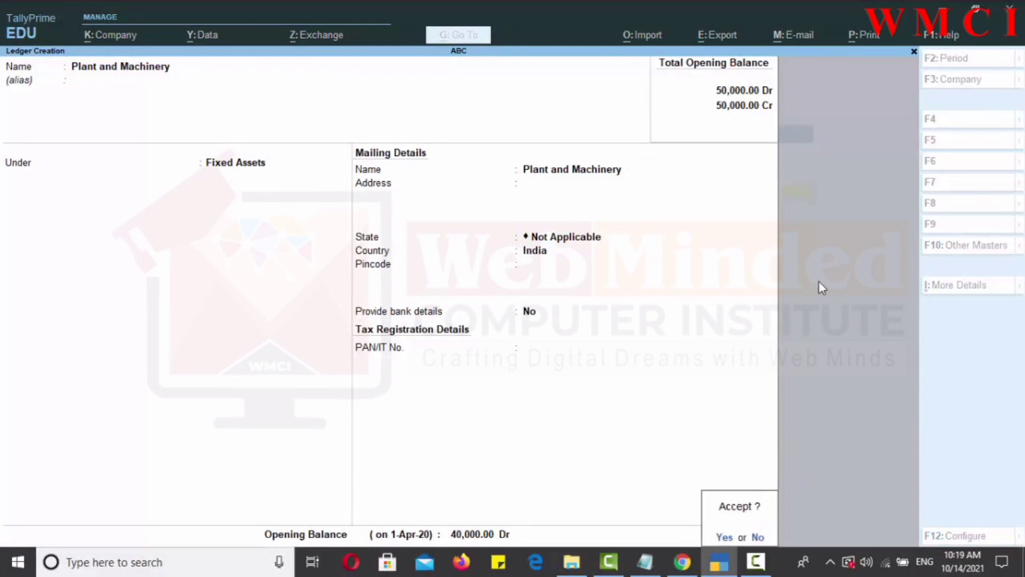
{"action": "key", "text": "Return"}
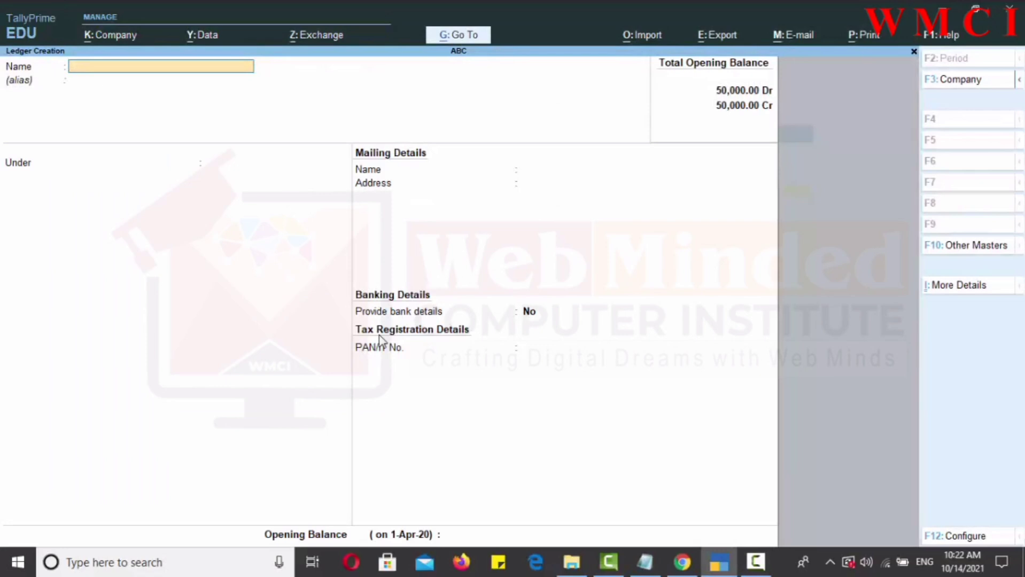
Name the new ledger Dinesh and Sons, leave its alias blank, and place it under the Sundry Debtors group.
{"action": "type", "text": "Dinesh and Sons"}
{"action": "key", "text": "Return"}
{"action": "key", "text": "Return"}
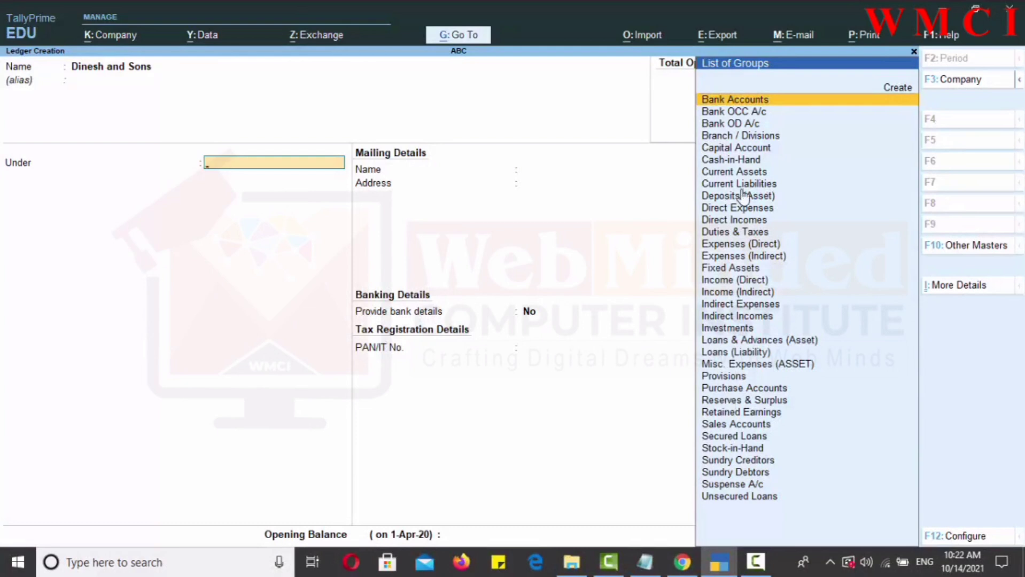
{"action": "type", "text": "s"}
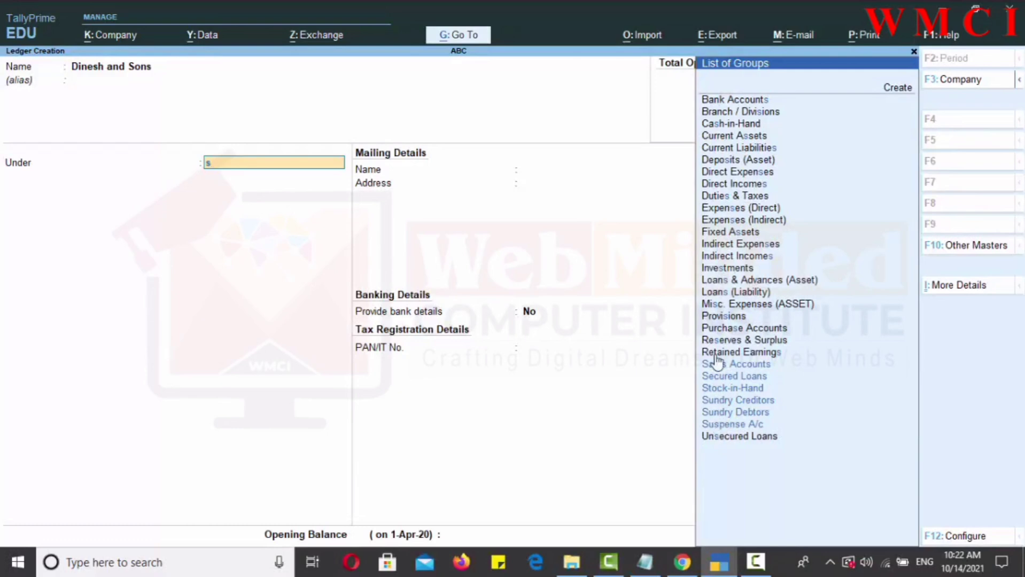
{"action": "left_click", "coordinate": [711, 416]}
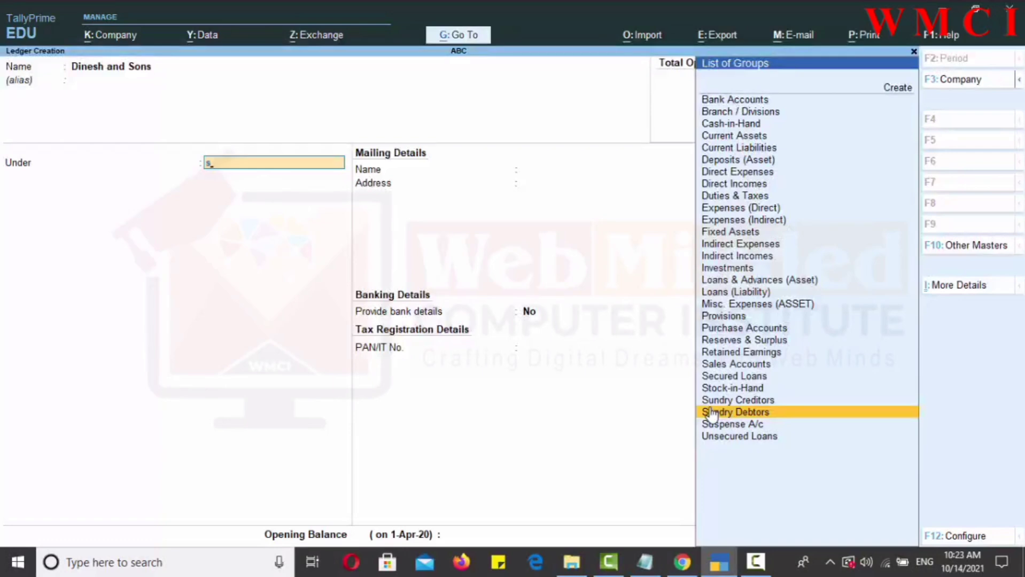
{"action": "left_click", "coordinate": [711, 414]}
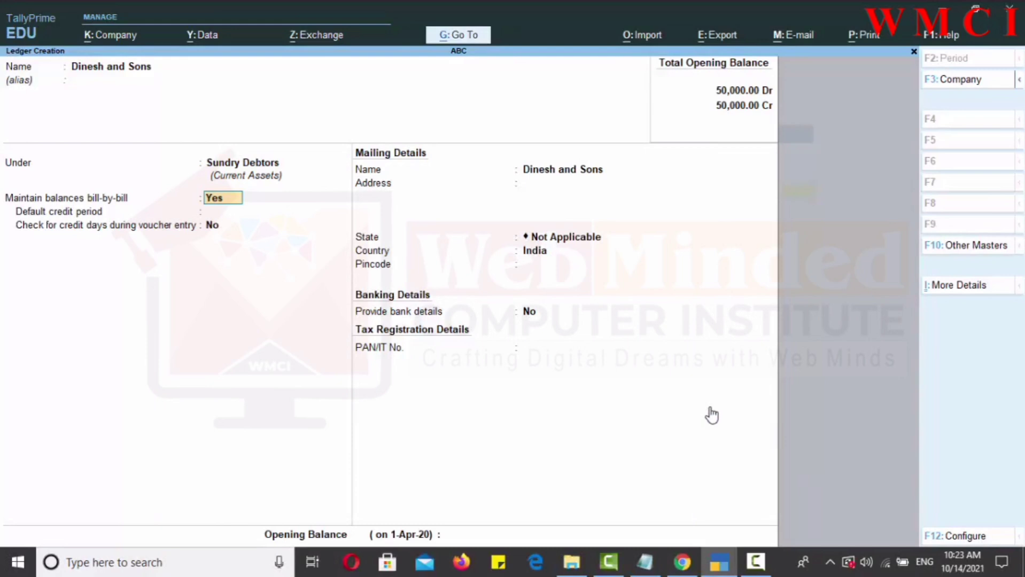
Keep bill-by-bill balances at Yes, the default credit period blank, and the credit days check at No.
{"action": "key", "text": "Return"}
{"action": "key", "text": "Return"}
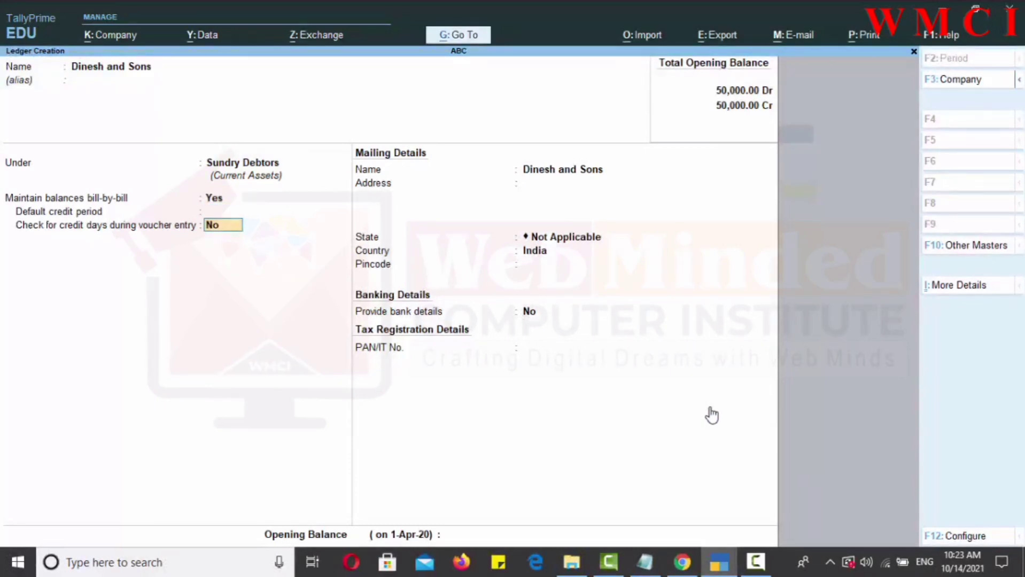
{"action": "key", "text": "Return"}
Keep the mailing name, enter Haryana as both address and state, and fill in the postal pincode.
{"action": "key", "text": "Return"}
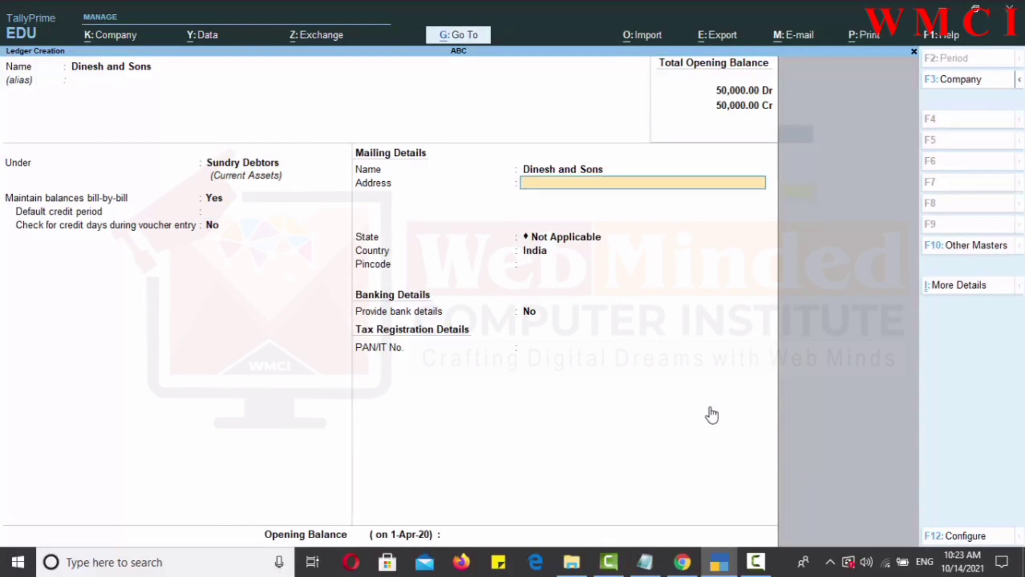
{"action": "type", "text": "Haryana"}
{"action": "key", "text": "Return"}
{"action": "key", "text": "Return"}
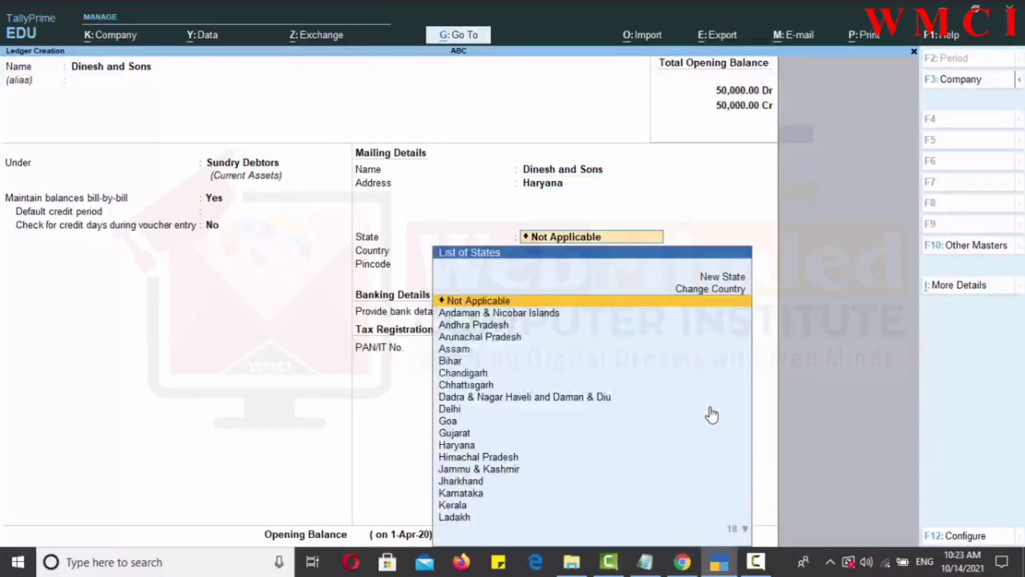
{"action": "type", "text": "Hary"}
{"action": "key", "text": "Return"}
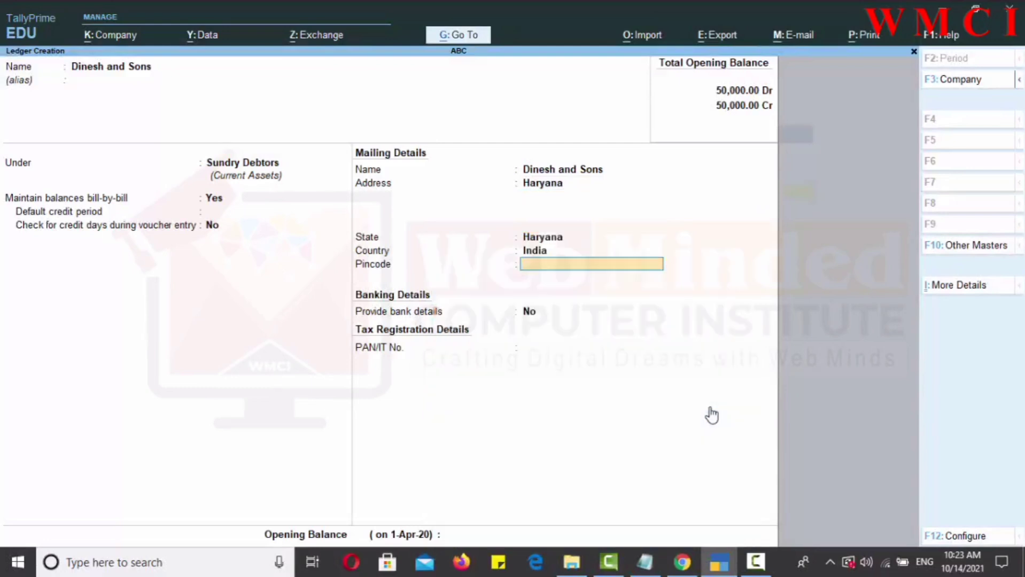
{"action": "type", "text": "134007"}
{"action": "key", "text": "Return"}
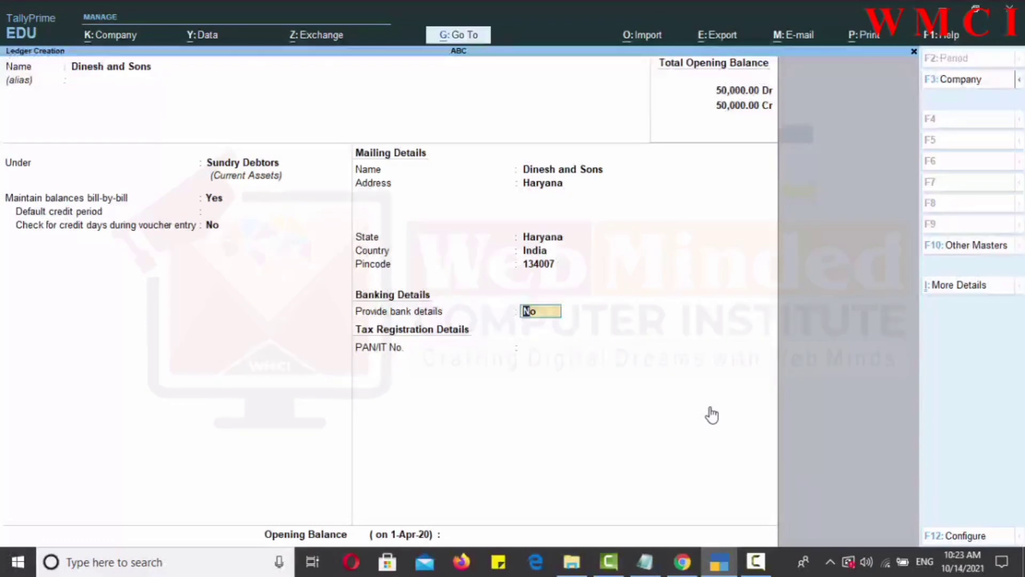
Set the Dinesh and Sons opening balance to 15,000 Dr, leave it on account without a bill-wise breakup, and save the ledger.
{"action": "key", "text": "Return"}
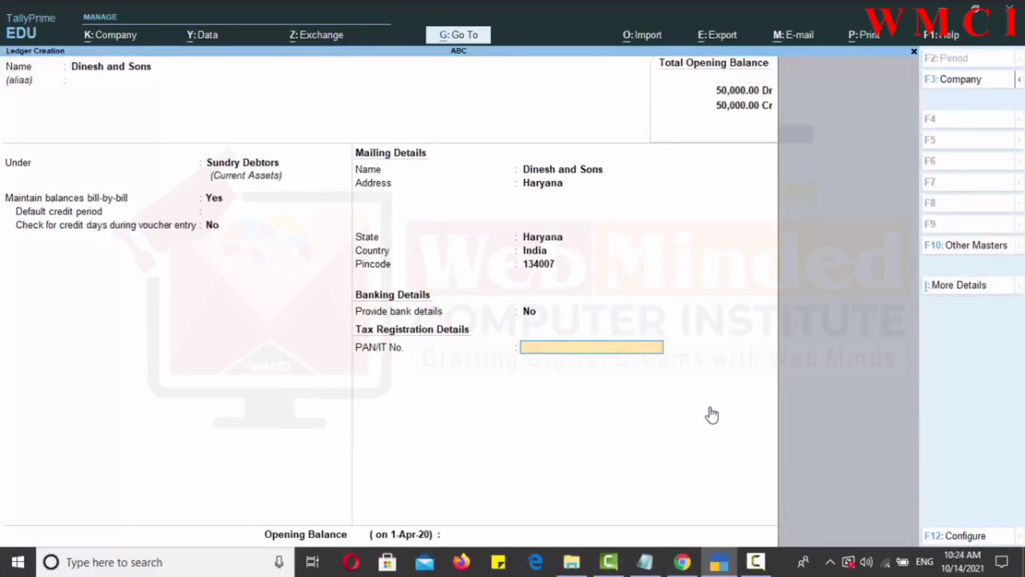
{"action": "key", "text": "Return"}
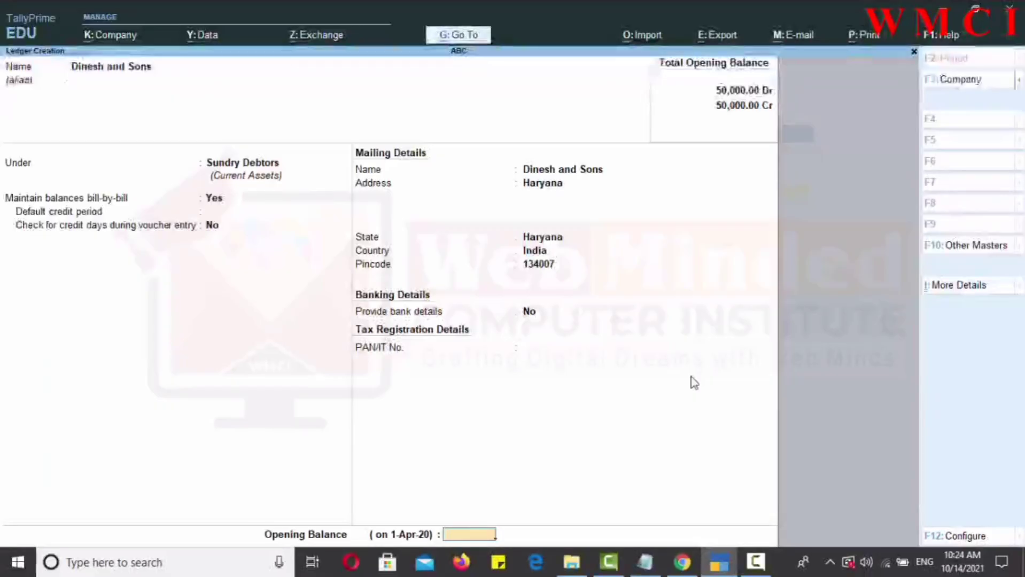
{"action": "type", "text": "1"}
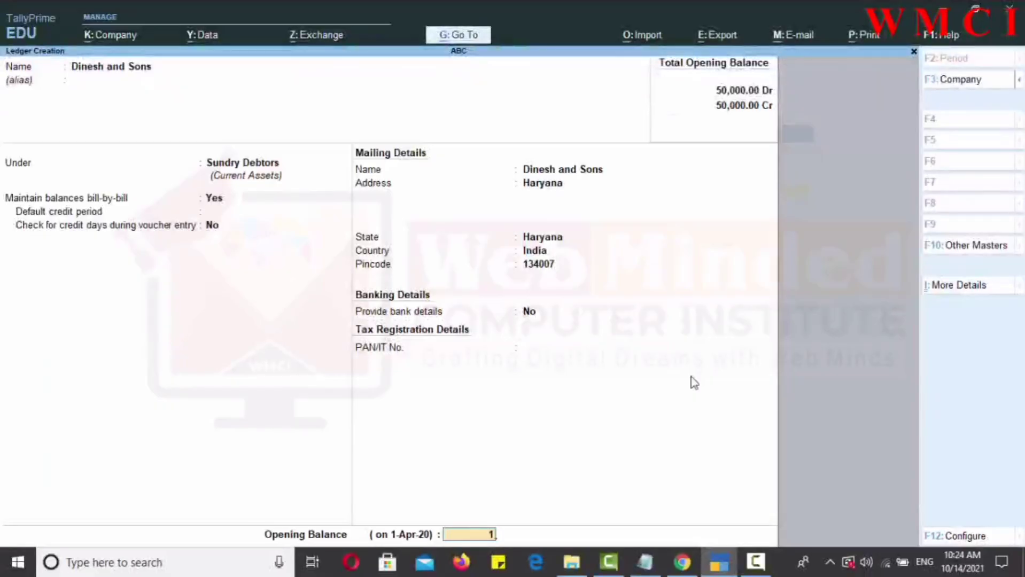
{"action": "type", "text": "5,000"}
{"action": "key", "text": "Return"}
{"action": "key", "text": "Return"}
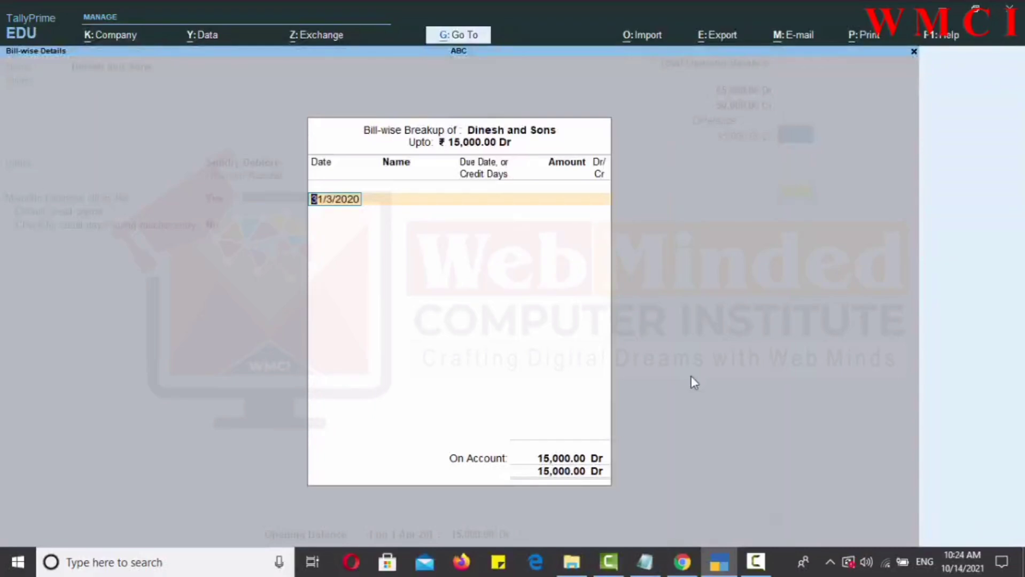
{"action": "key", "text": "Return"}
{"action": "key", "text": "Return"}
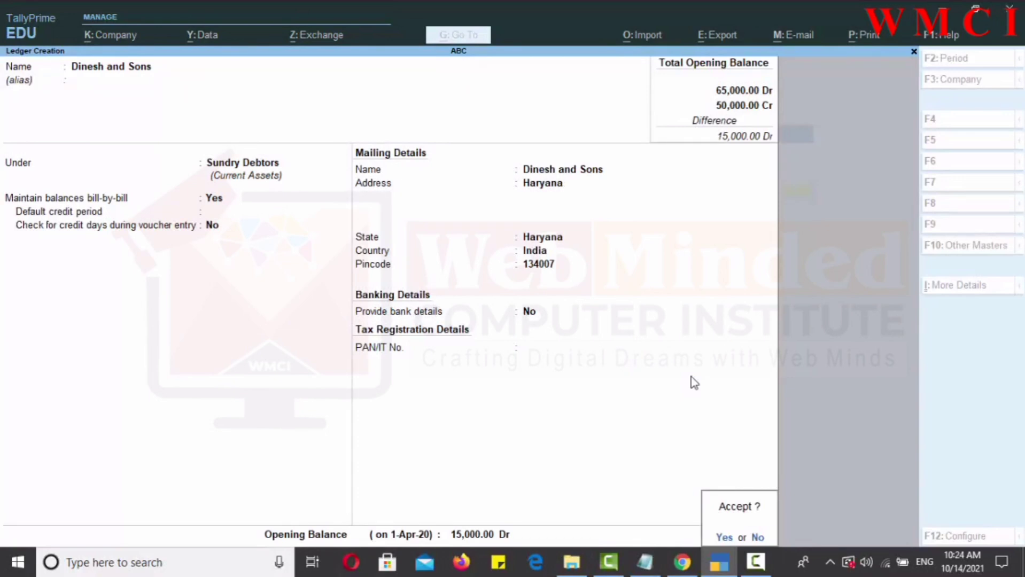
{"action": "key", "text": "y"}
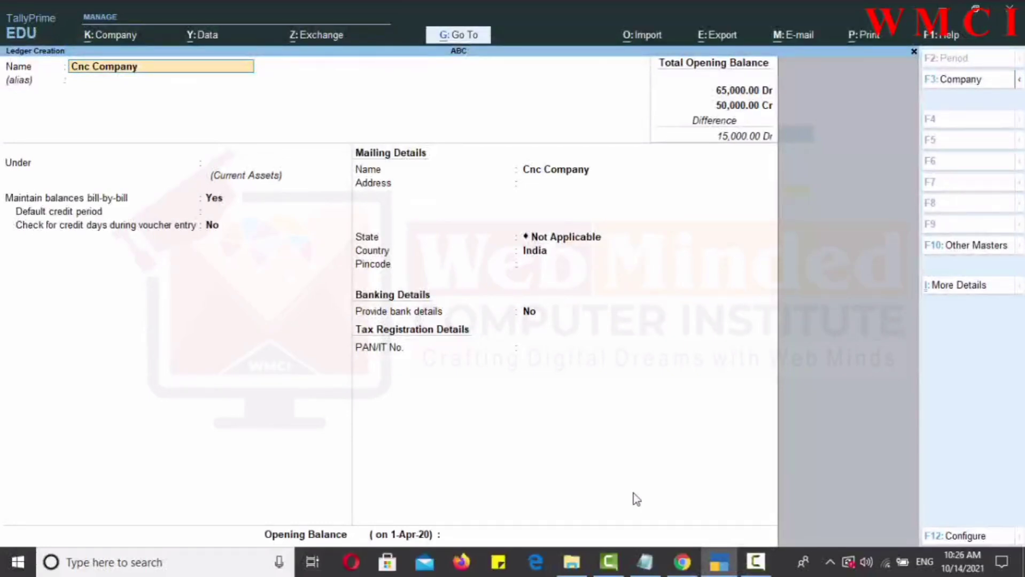
Leave the Cnc Company alias blank, place the ledger under Sundry Creditors, and set bill-by-bill balances to No.
{"action": "key", "text": "Return"}
{"action": "key", "text": "Return"}
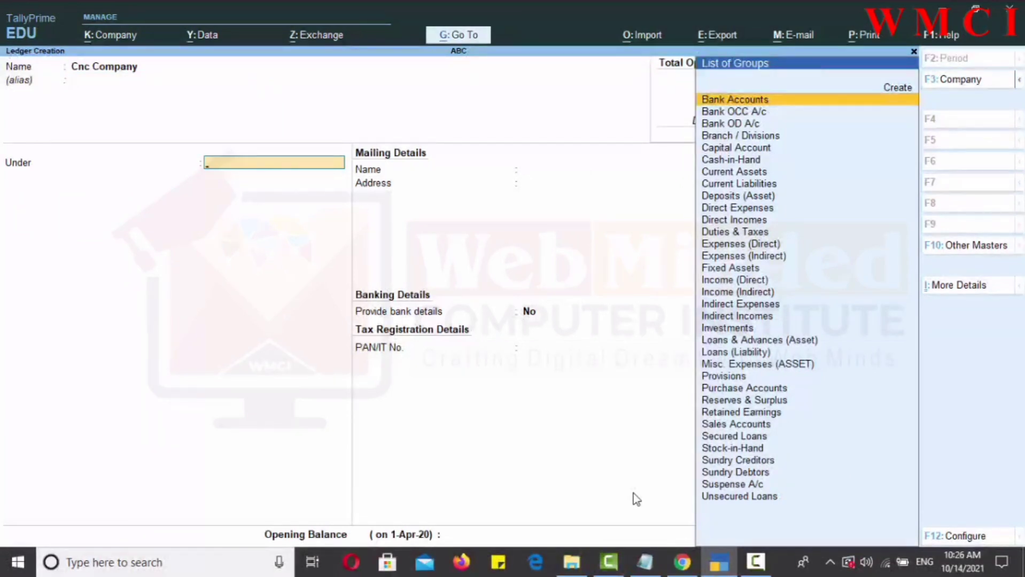
{"action": "type", "text": "S"}
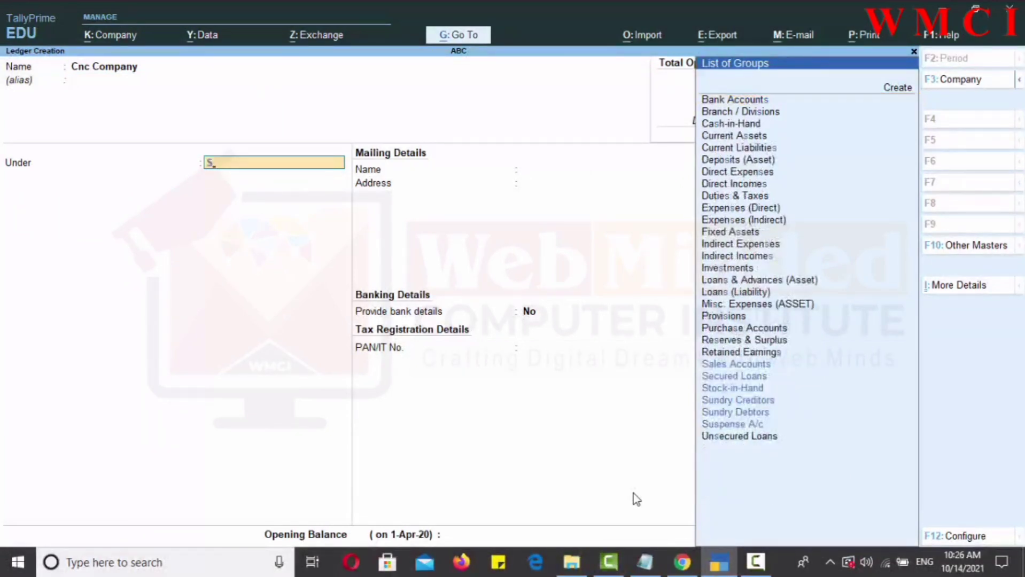
{"action": "key", "text": "Down"}
{"action": "key", "text": "Down"}
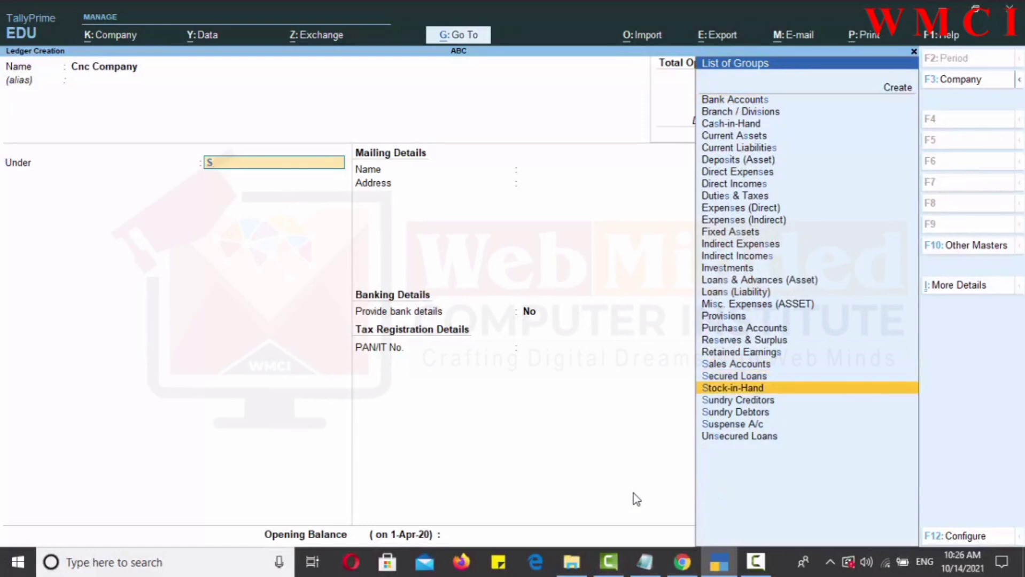
{"action": "key", "text": "Down"}
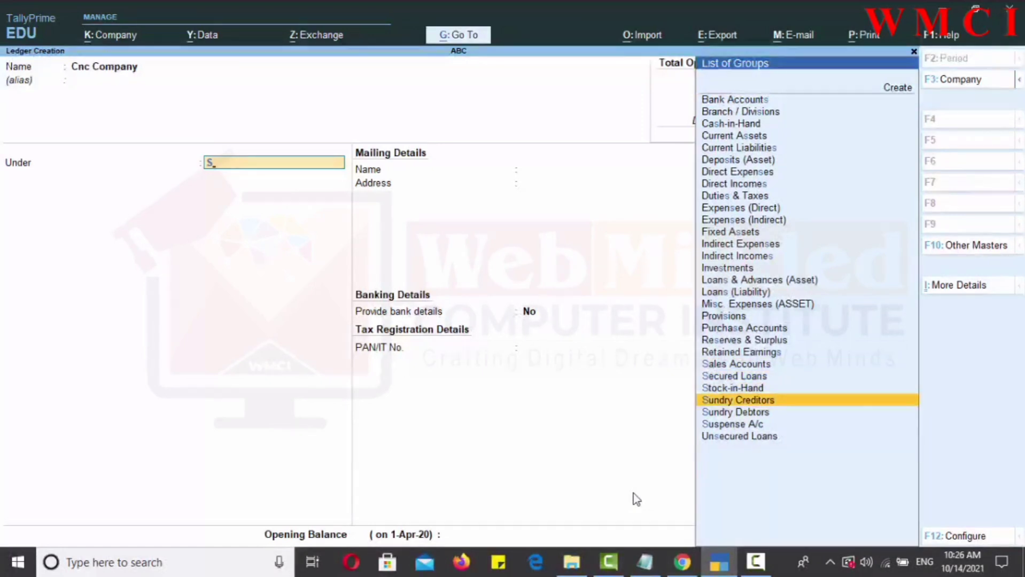
{"action": "key", "text": "Return"}
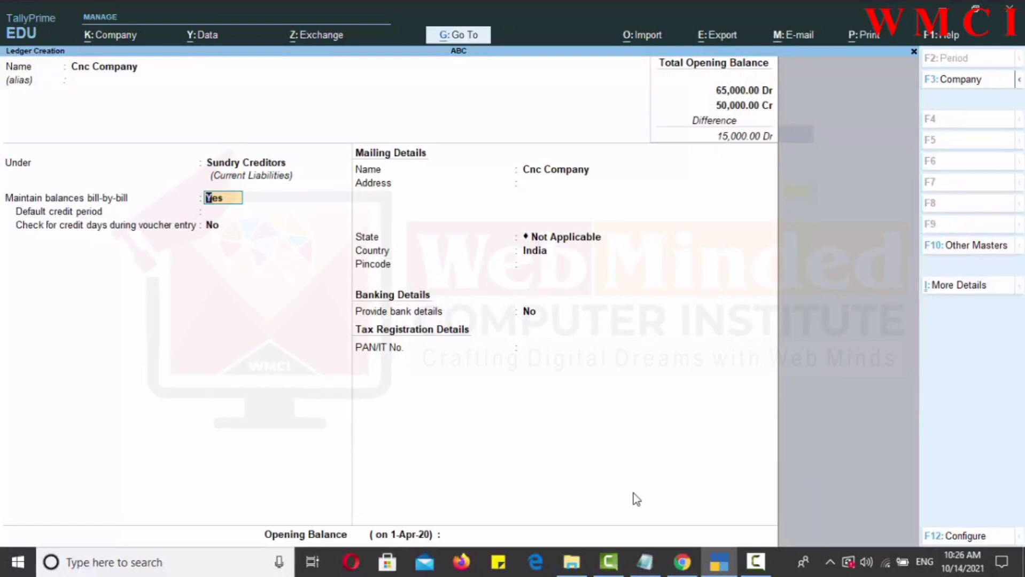
{"action": "key", "text": "n"}
{"action": "key", "text": "Return"}
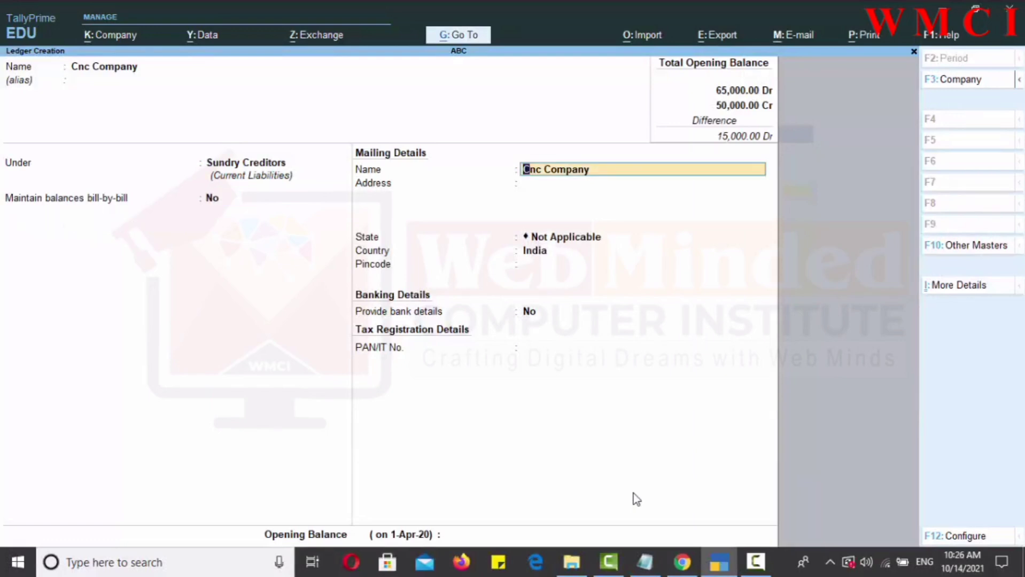
Keep the Cnc Company mailing name, enter Ambala as the address and Haryana as the state, and fill in the postal pincode.
{"action": "key", "text": "Return"}
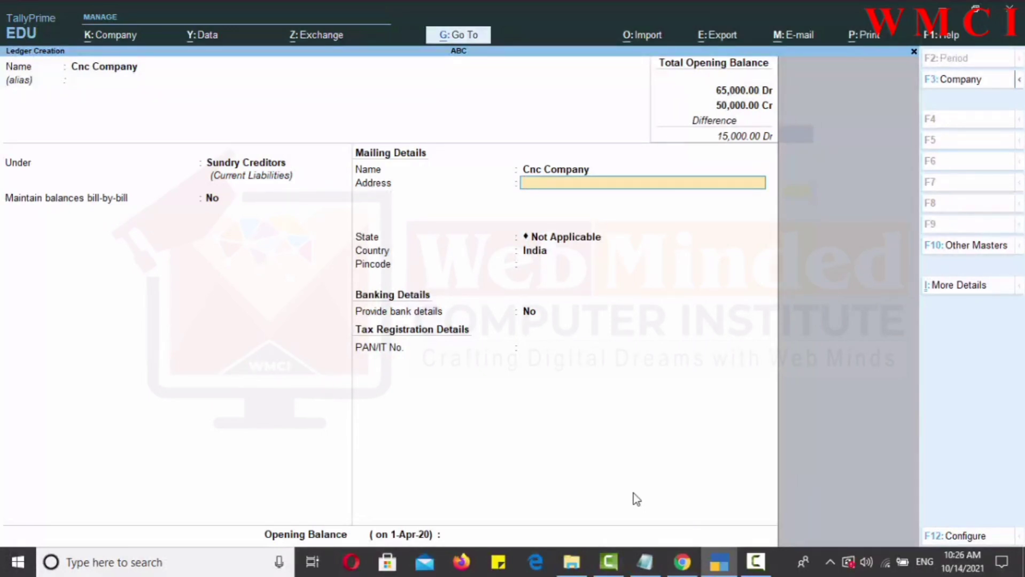
{"action": "type", "text": "Ambala"}
{"action": "key", "text": "Return"}
{"action": "key", "text": "Return"}
{"action": "type", "text": "Ha"}
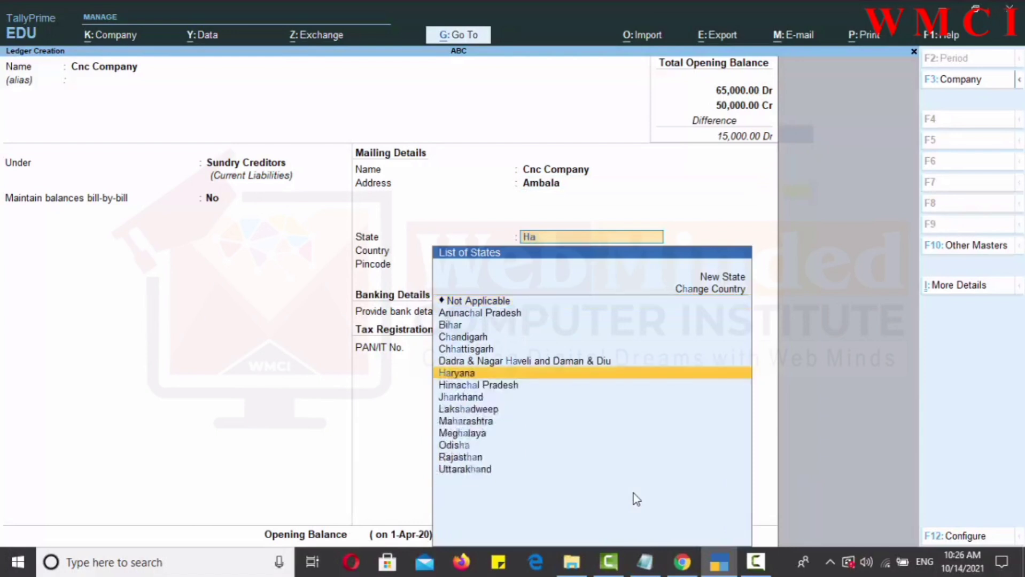
{"action": "key", "text": "Return"}
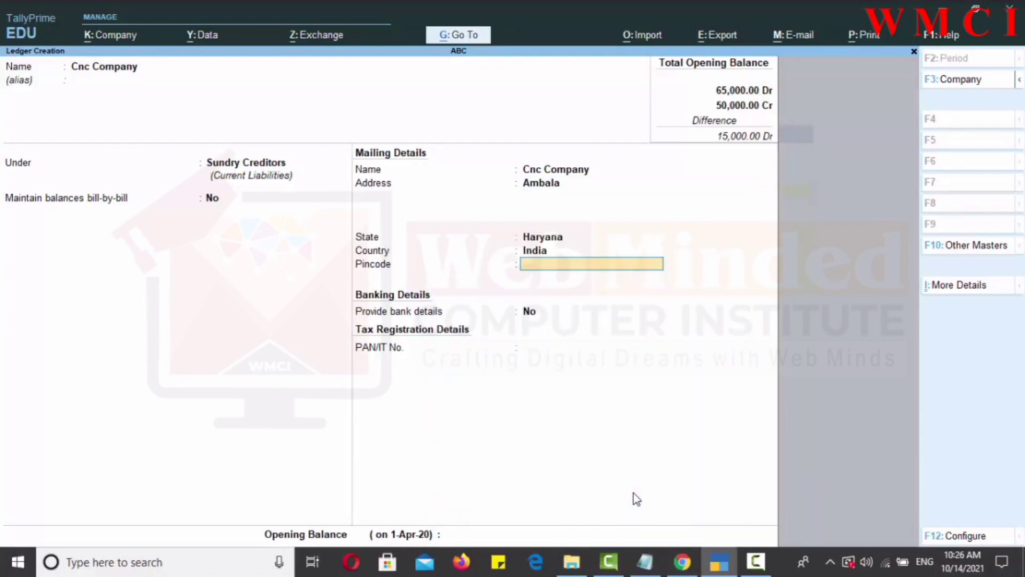
{"action": "type", "text": "134007"}
{"action": "key", "text": "Return"}
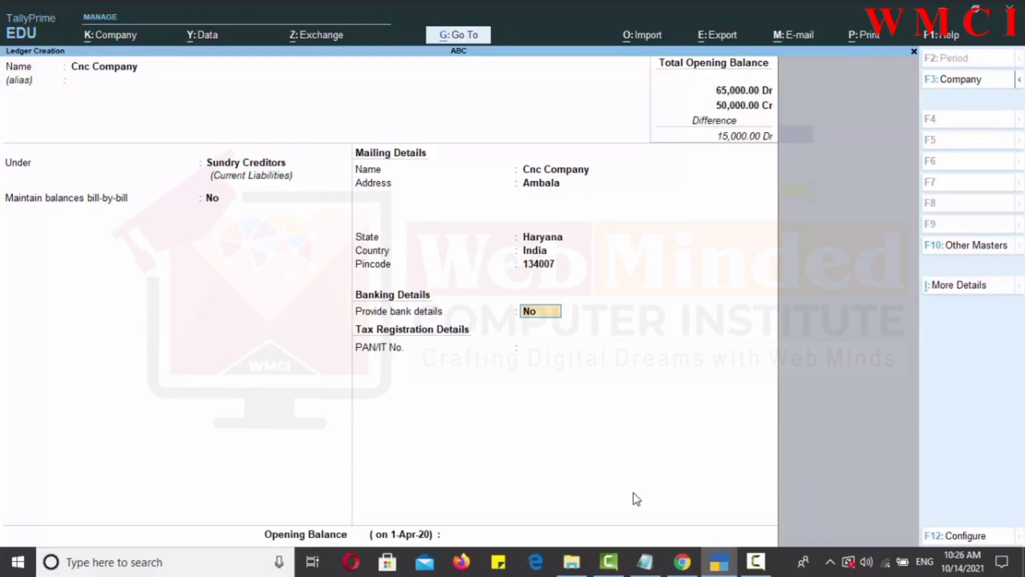
Keep bank details at No and the PAN blank, set the Cnc Company opening balance to 12,000 Cr, and save the ledger.
{"action": "key", "text": "Return"}
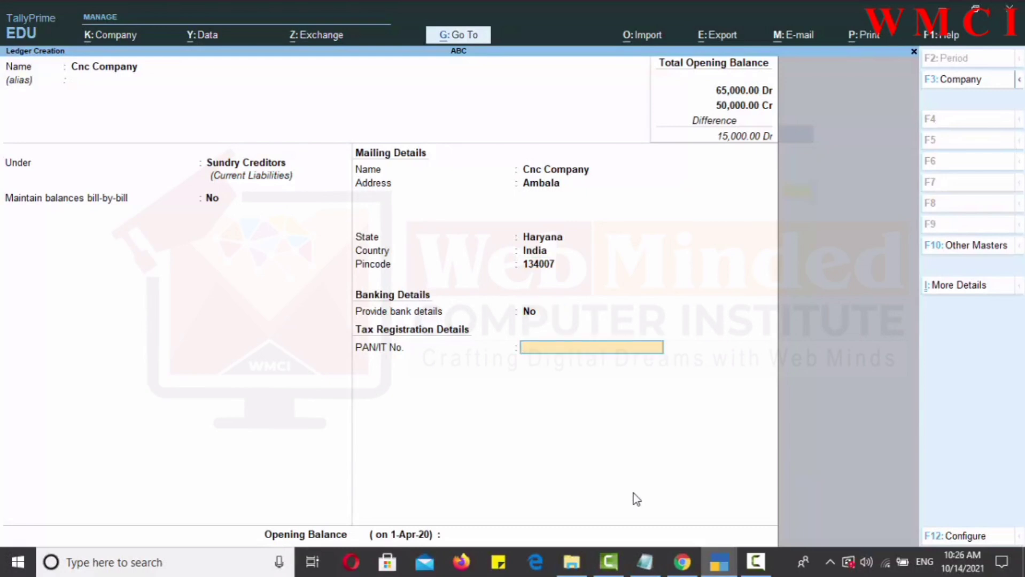
{"action": "key", "text": "Return"}
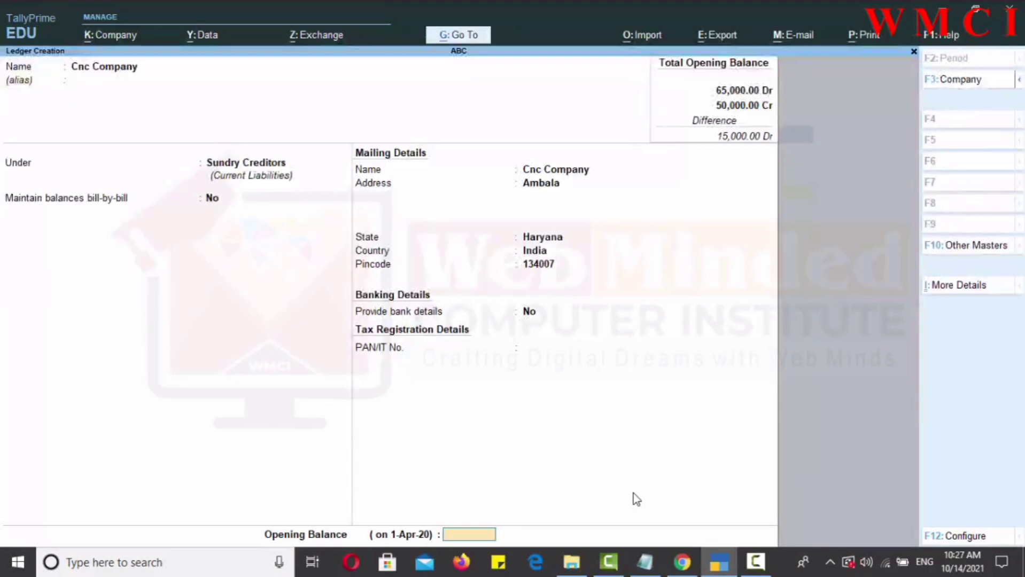
{"action": "type", "text": "12000"}
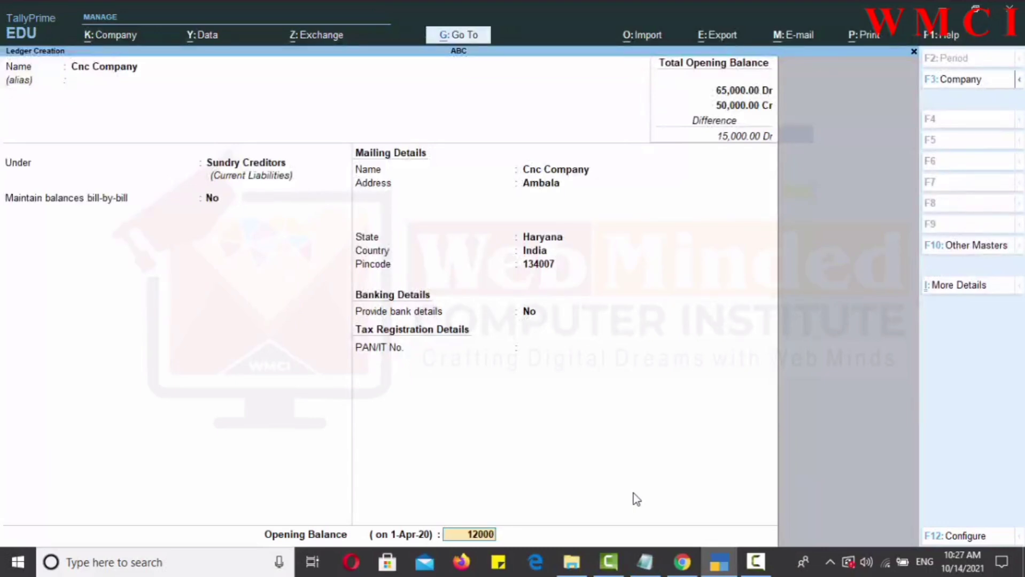
{"action": "key", "text": "Return"}
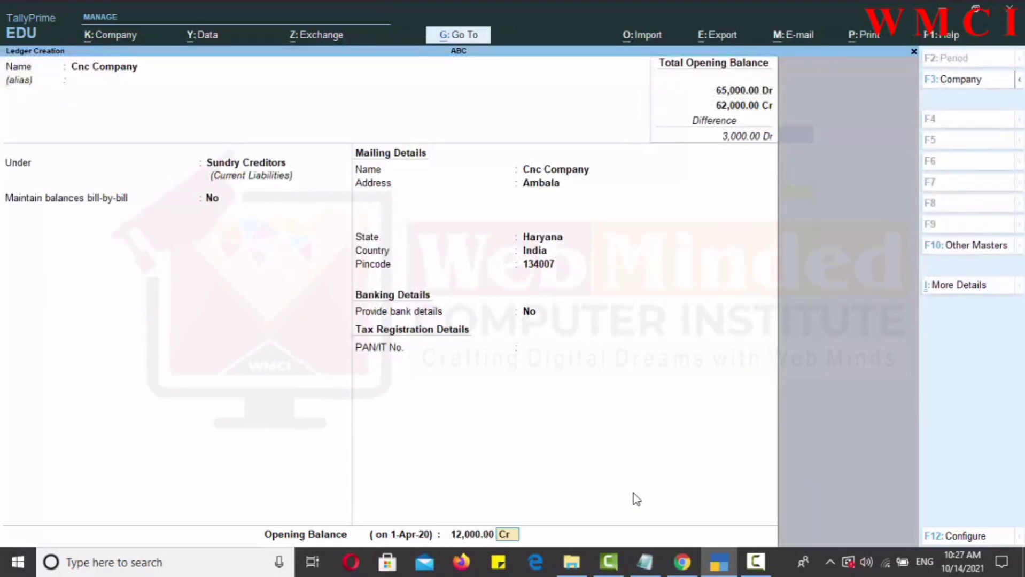
{"action": "key", "text": "Return"}
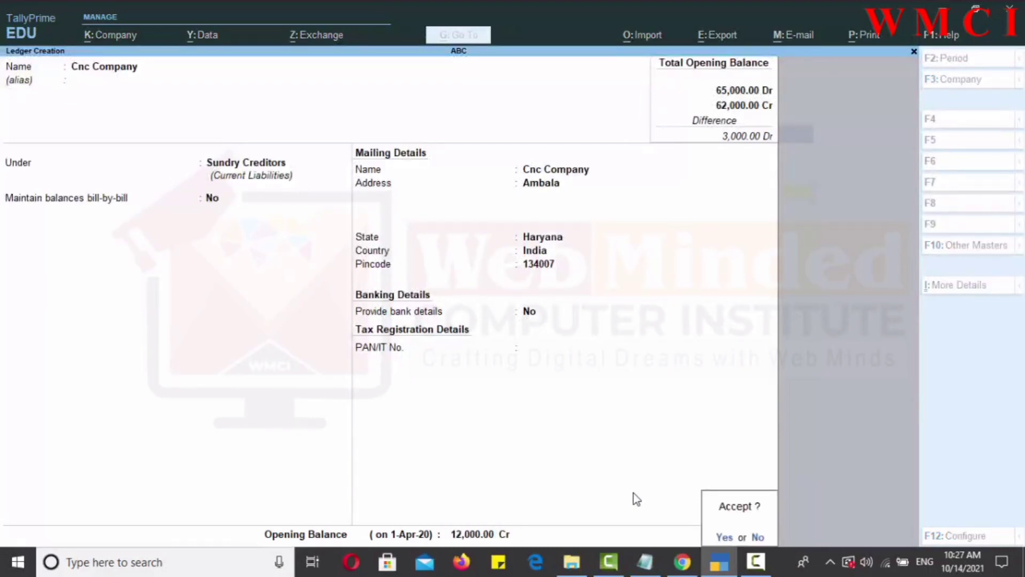
{"action": "key", "text": "Return"}
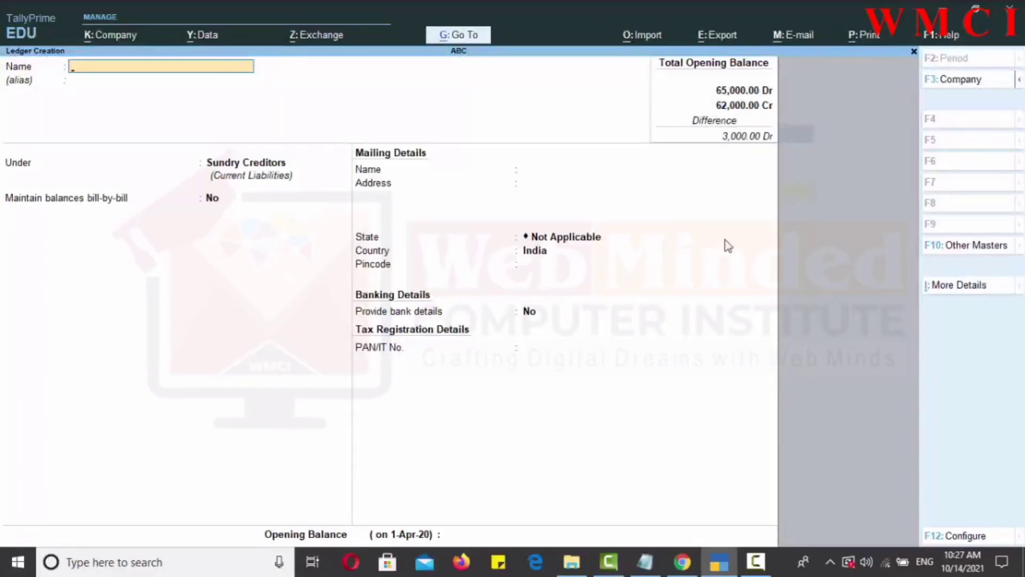
{"action": "type", "text": "Sales Account"}
{"action": "key", "text": "Return"}
{"action": "key", "text": "Return"}
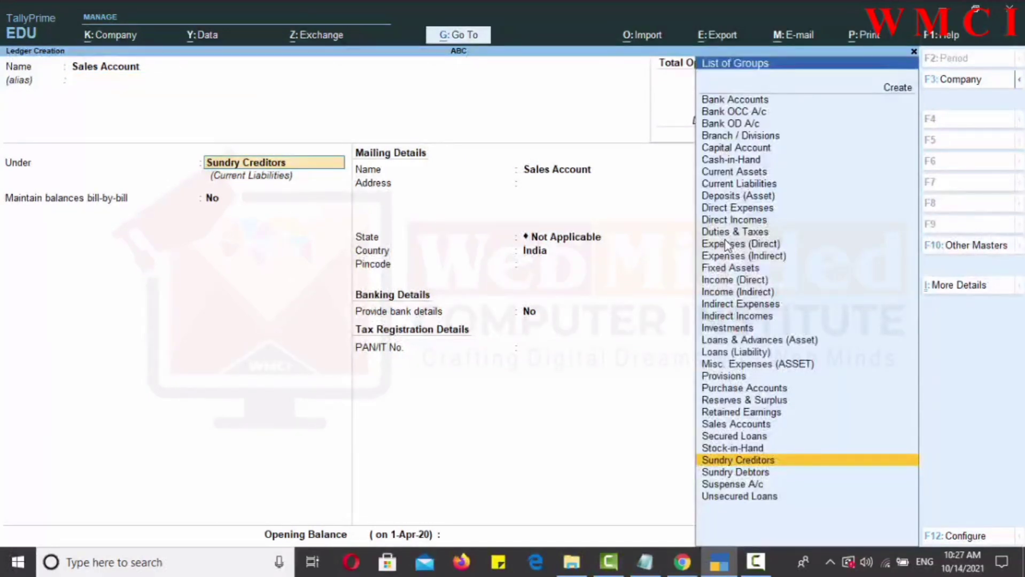
{"action": "key", "text": "Up"}
{"action": "key", "text": "Up"}
{"action": "key", "text": "Up"}
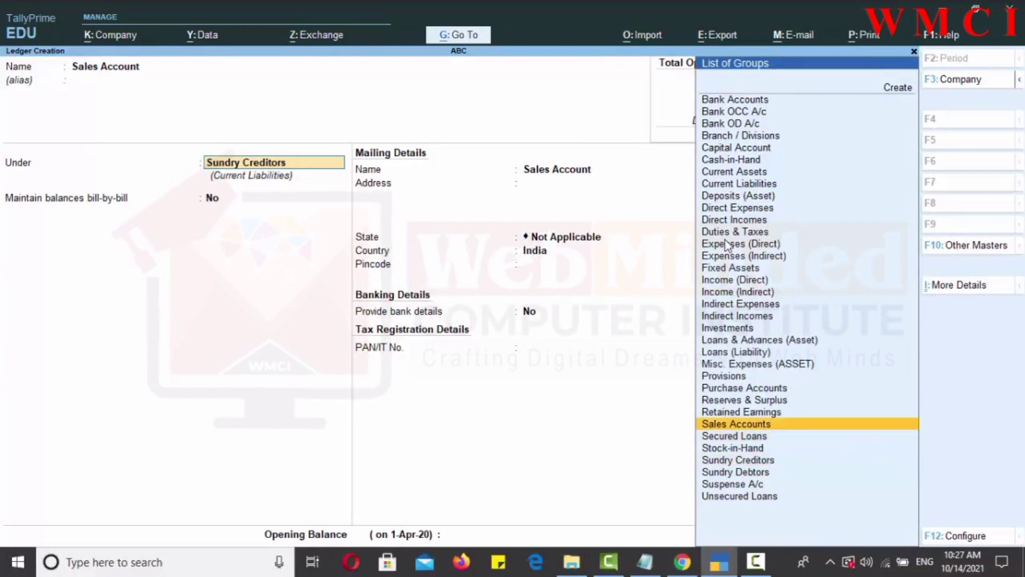
{"action": "key", "text": "BackSpace"}
{"action": "key", "text": "BackSpace"}
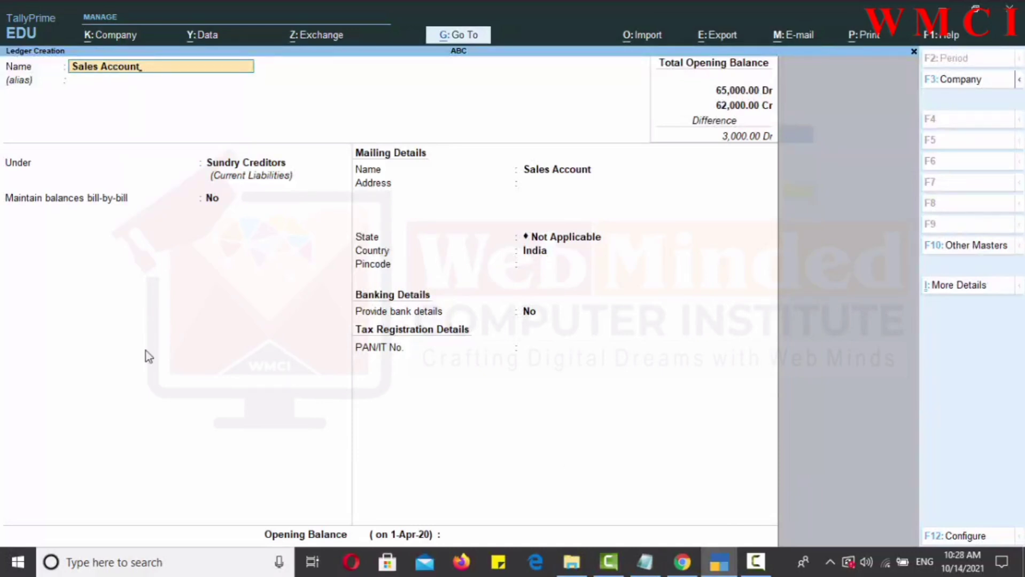
{"action": "key", "text": "BackSpace"}
{"action": "key", "text": "BackSpace"}
{"action": "key", "text": "BackSpace"}
{"action": "key", "text": "BackSpace"}
{"action": "key", "text": "BackSpace"}
{"action": "key", "text": "BackSpace"}
{"action": "key", "text": "BackSpace"}
{"action": "key", "text": "BackSpace"}
{"action": "key", "text": "BackSpace"}
{"action": "key", "text": "BackSpace"}
{"action": "key", "text": "BackSpace"}
{"action": "key", "text": "BackSpace"}
{"action": "key", "text": "BackSpace"}
Name the new ledger Local Sale, leave its alias blank, and place it under the Sales Accounts group.
{"action": "type", "text": "Local Sale"}
{"action": "key", "text": "Return"}
{"action": "key", "text": "Return"}
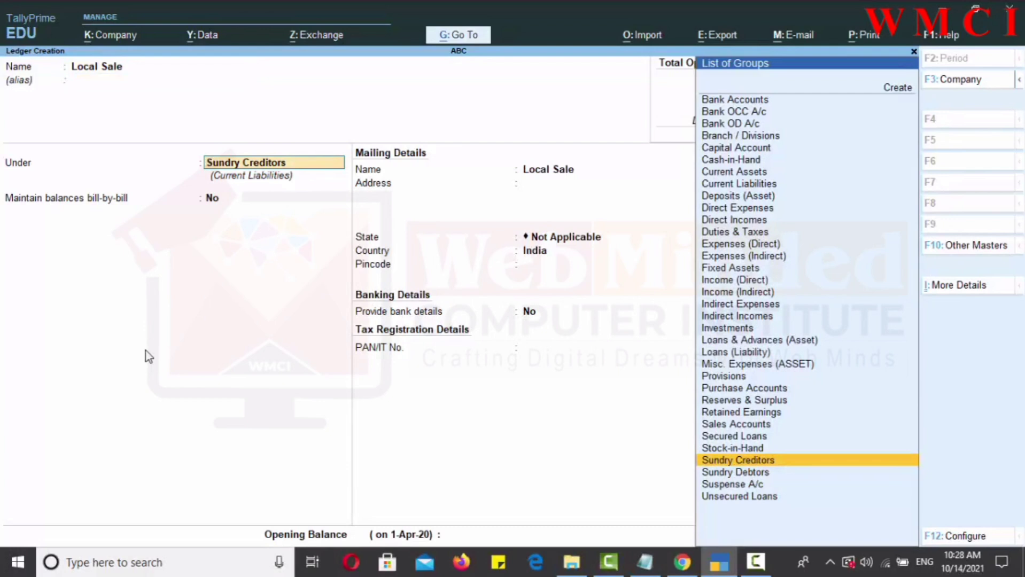
{"action": "key", "text": "Up"}
{"action": "key", "text": "Up"}
{"action": "key", "text": "Up"}
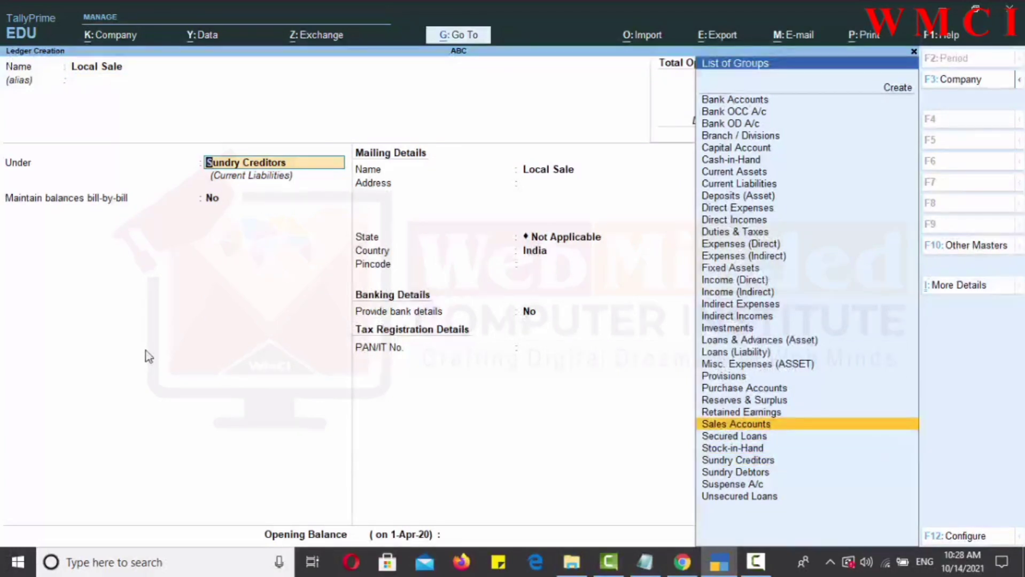
{"action": "key", "text": "Return"}
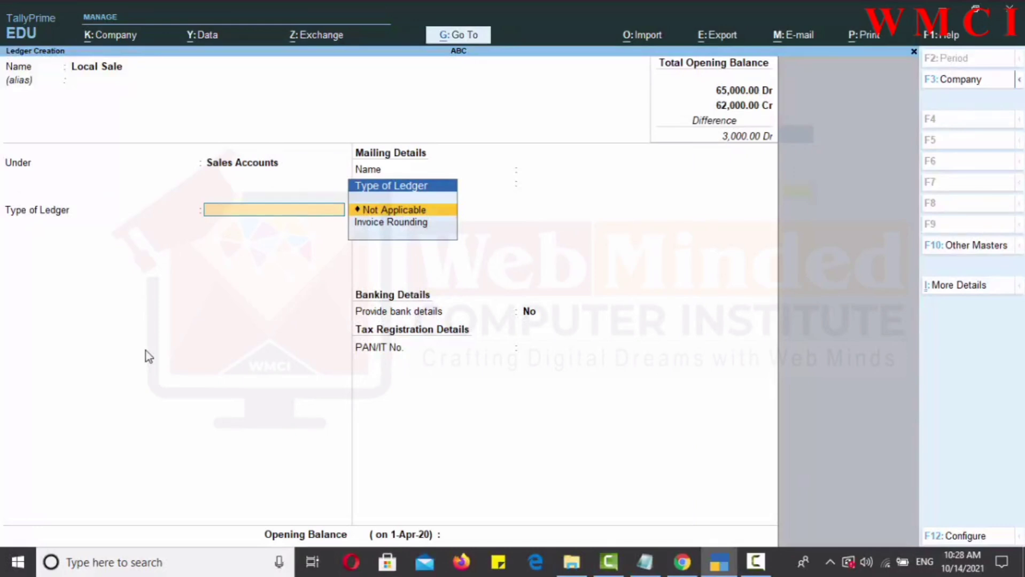
Keep the Local Sale ledger type Not Applicable, bank details at No and the opening balance blank, and save the ledger.
{"action": "key", "text": "Return"}
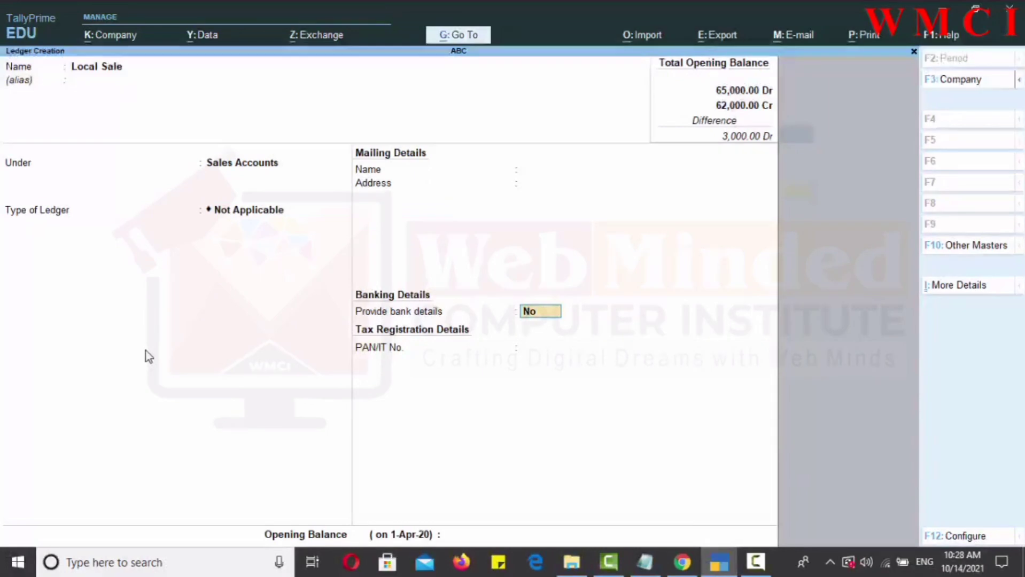
{"action": "key", "text": "Return"}
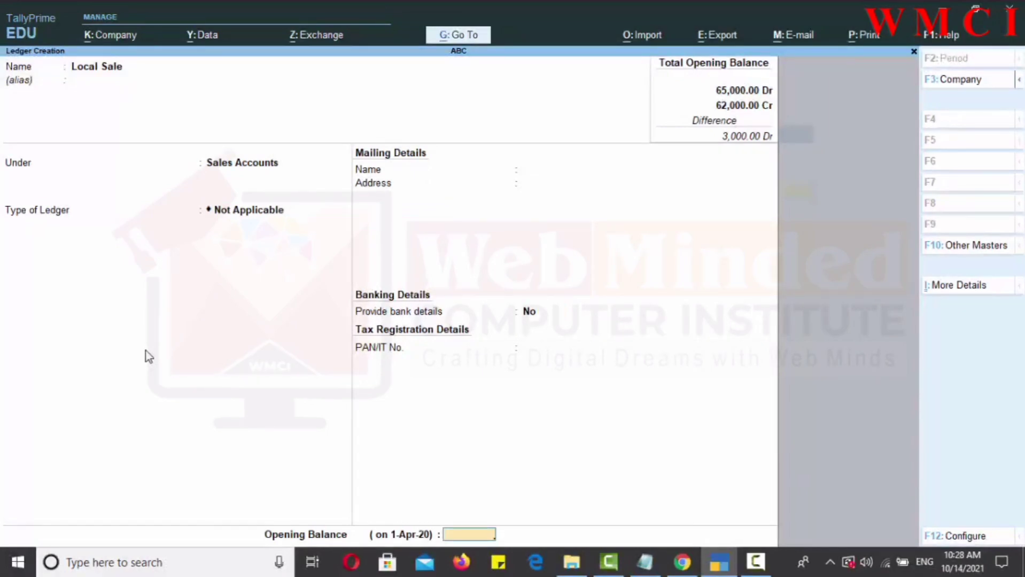
{"action": "key", "text": "Return"}
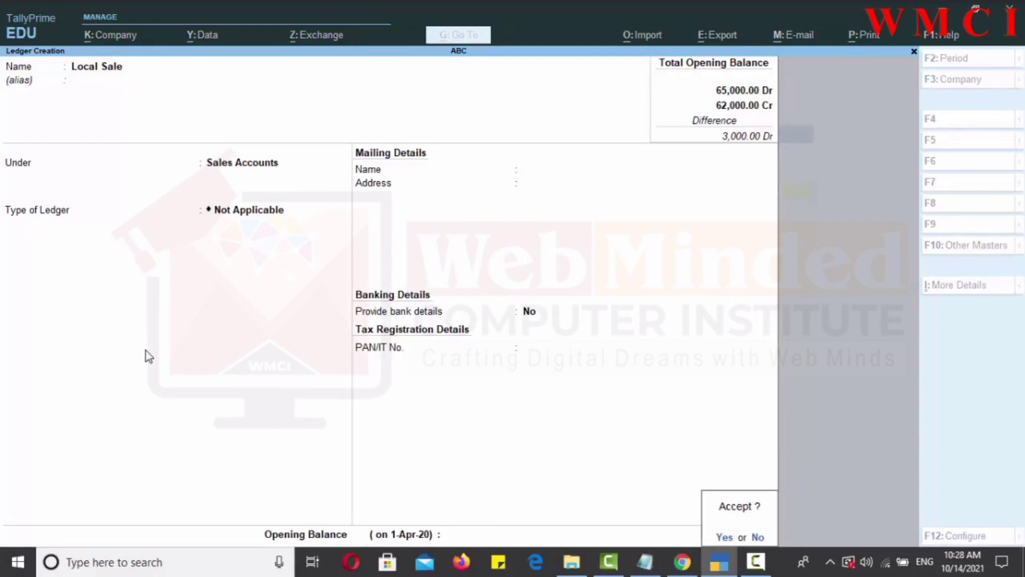
{"action": "type", "text": "y"}
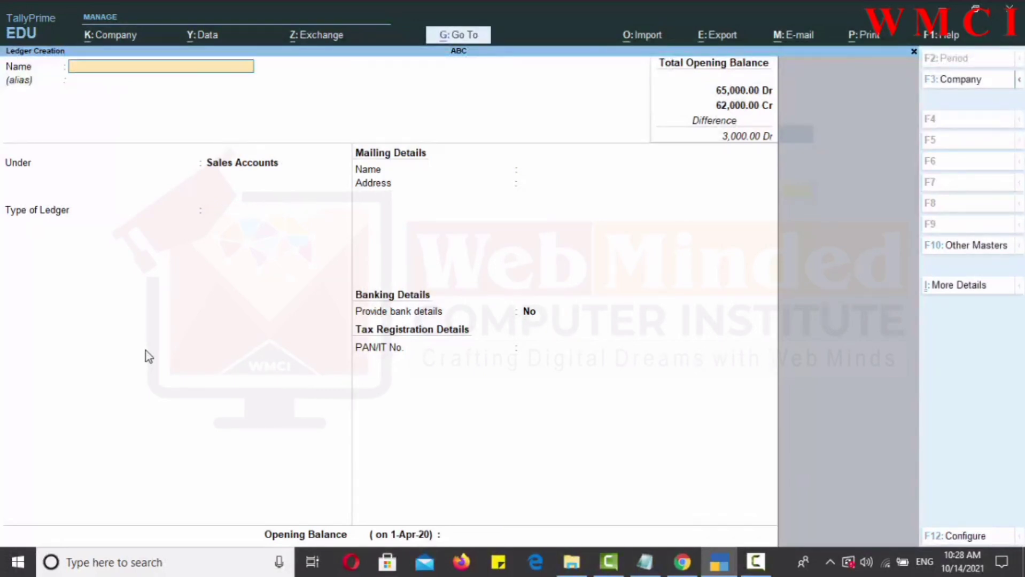
Name the new ledger Local Purchase, leave its alias blank, and place it under the Purchase Accounts group.
{"action": "type", "text": "Purchae"}
{"action": "key", "text": "BackSpace"}
{"action": "type", "text": "se"}
{"action": "type", "text": "Local"}
{"action": "key", "text": "Return"}
{"action": "key", "text": "Return"}
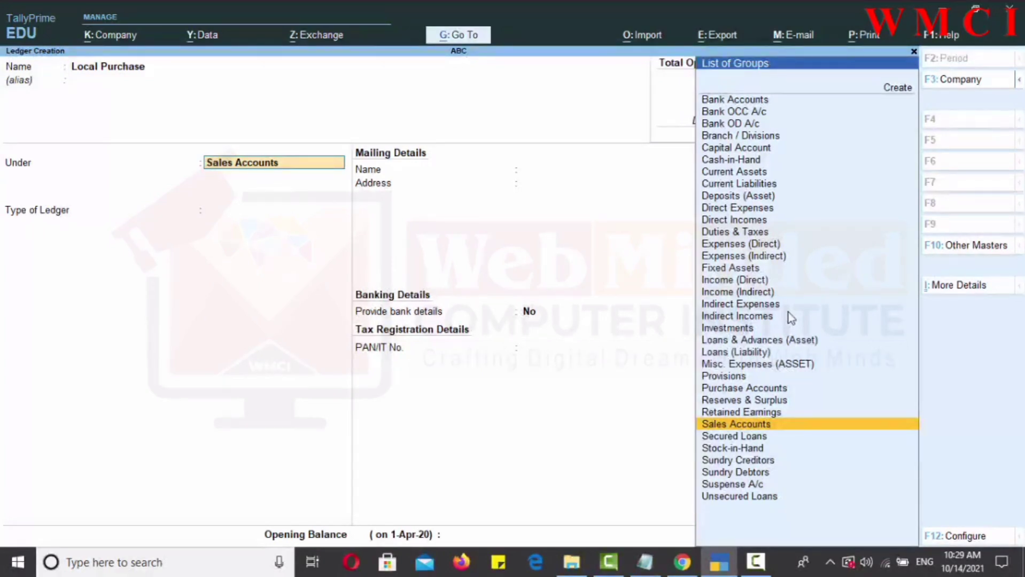
{"action": "key", "text": "Up"}
{"action": "key", "text": "Up"}
{"action": "key", "text": "Up"}
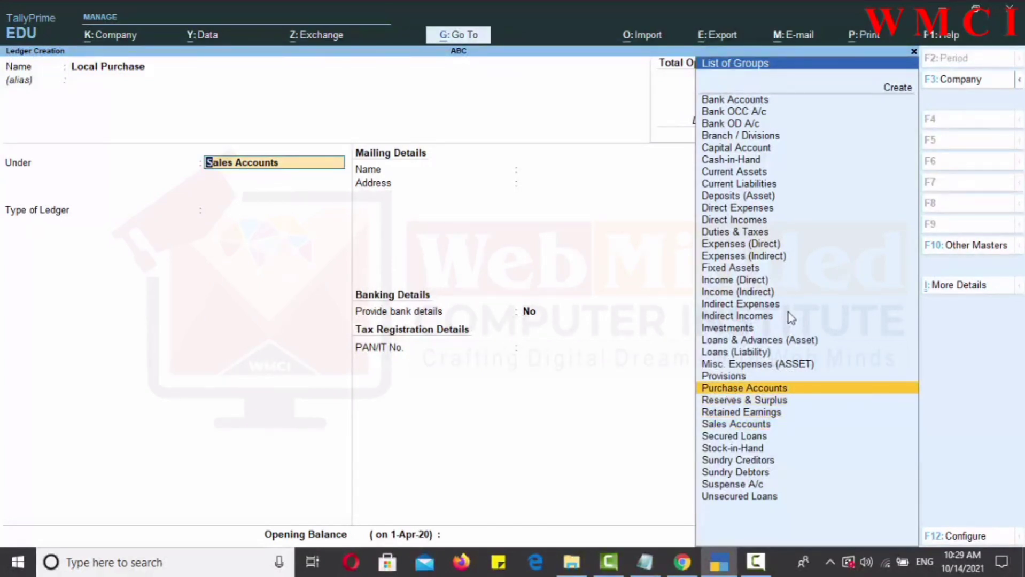
{"action": "key", "text": "Return"}
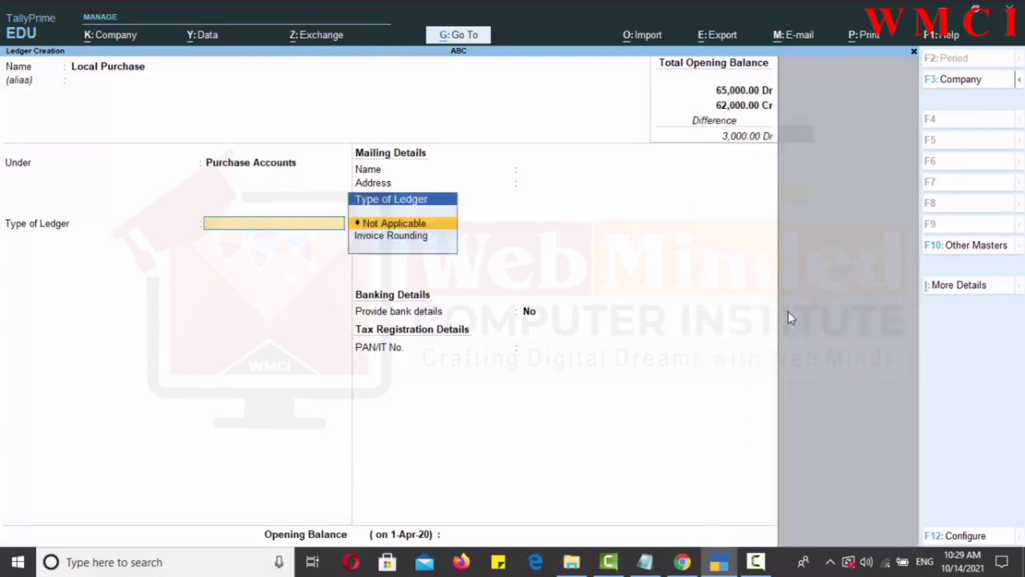
Keep the Local Purchase ledger type Not Applicable, bank details at No and the opening balance blank, and save the ledger.
{"action": "key", "text": "Return"}
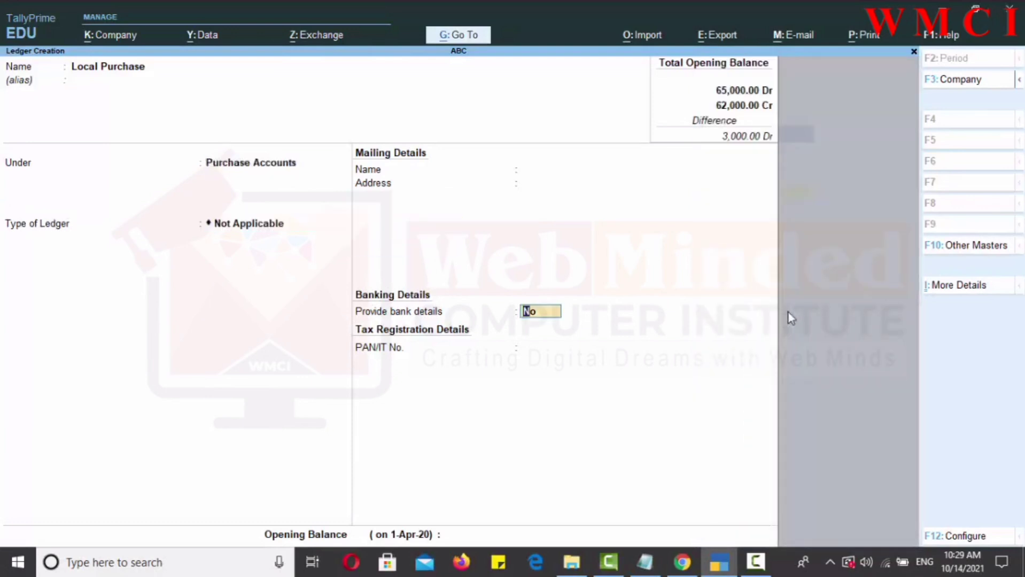
{"action": "key", "text": "Return"}
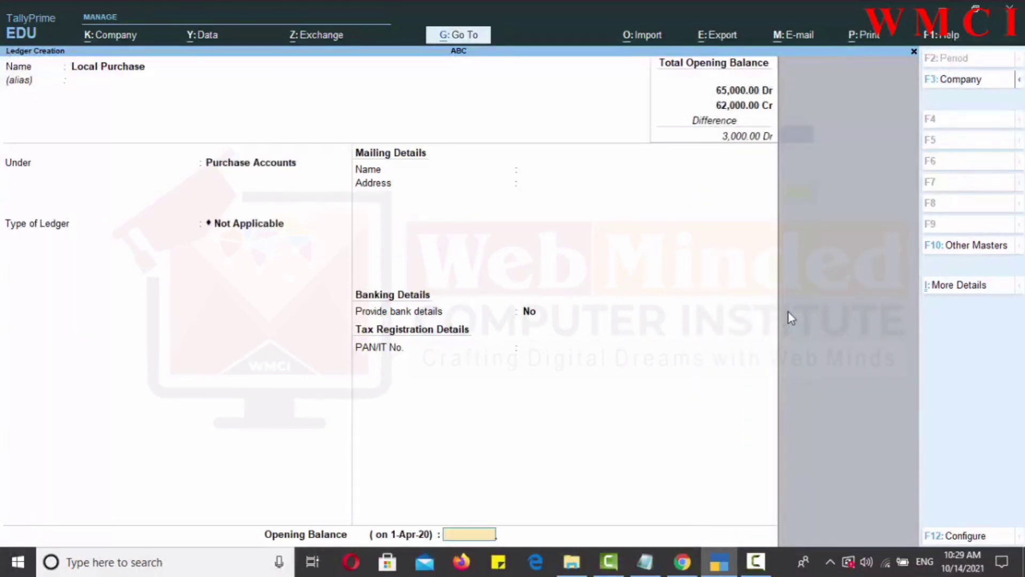
{"action": "key", "text": "Return"}
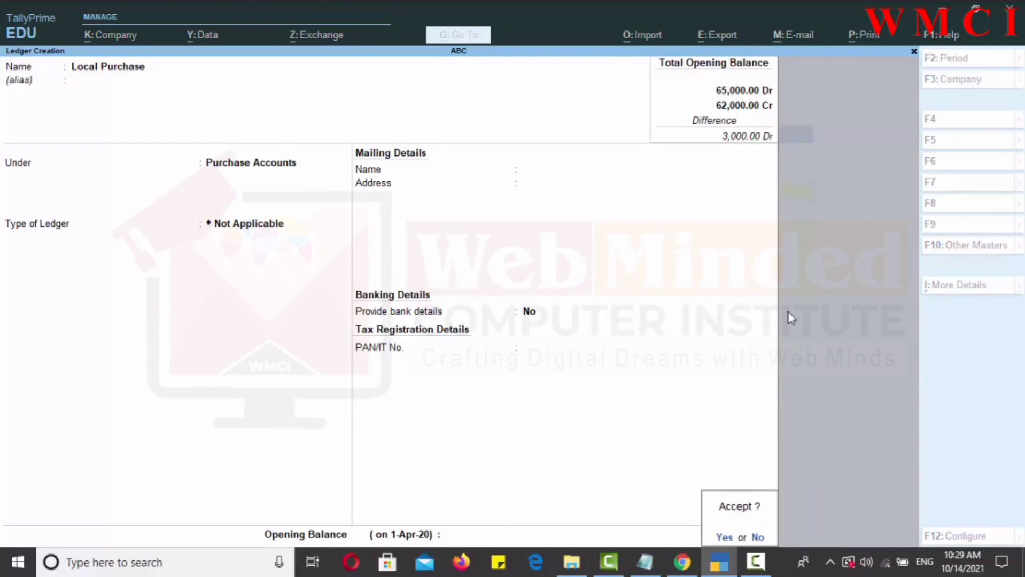
{"action": "key", "text": "y"}
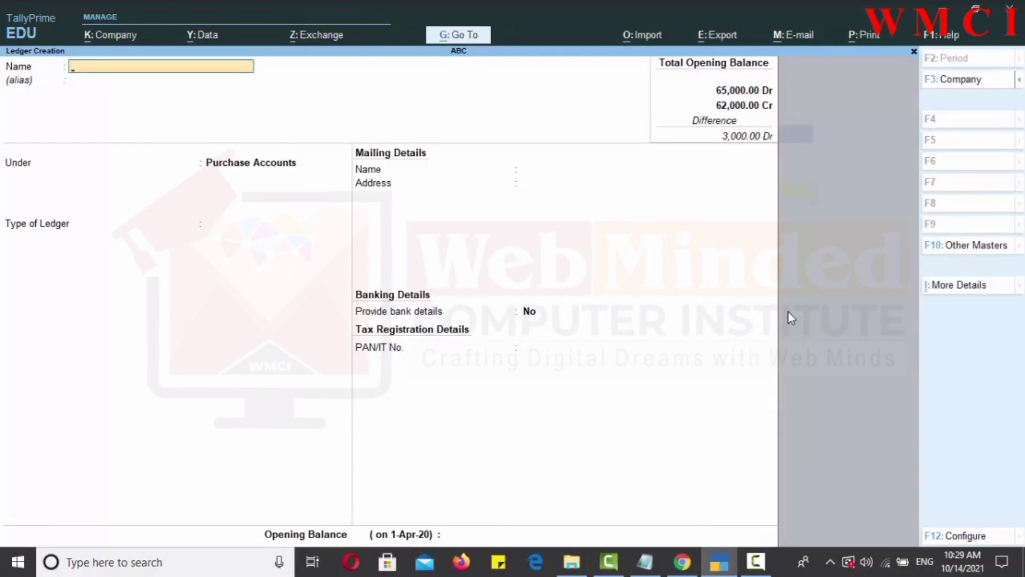